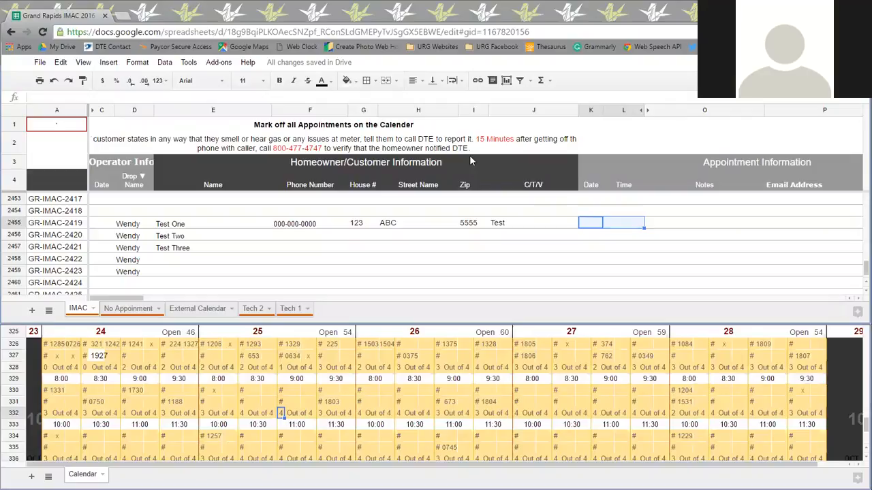
Enter the appointment date 10/25 and time 11am for Test One in row 2455.
{"action": "left_click", "coordinate": [570, 249]}
{"action": "left_click", "coordinate": [587, 226]}
{"action": "type", "text": "10/25"}
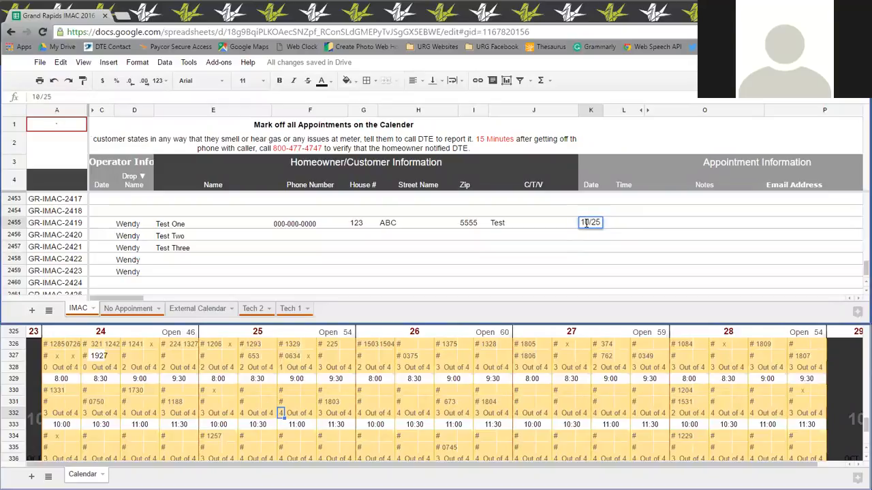
{"action": "key", "text": "Tab"}
{"action": "type", "text": "11am"}
{"action": "key", "text": "Return"}
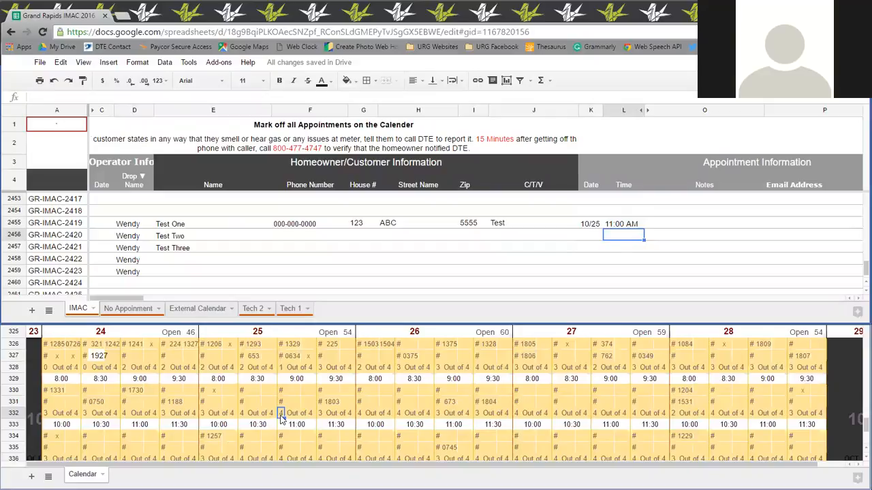
Unhide columns M and N and check the Hide count formula in the Test One row.
{"action": "left_click", "coordinate": [280, 413]}
{"action": "left_click", "coordinate": [643, 110]}
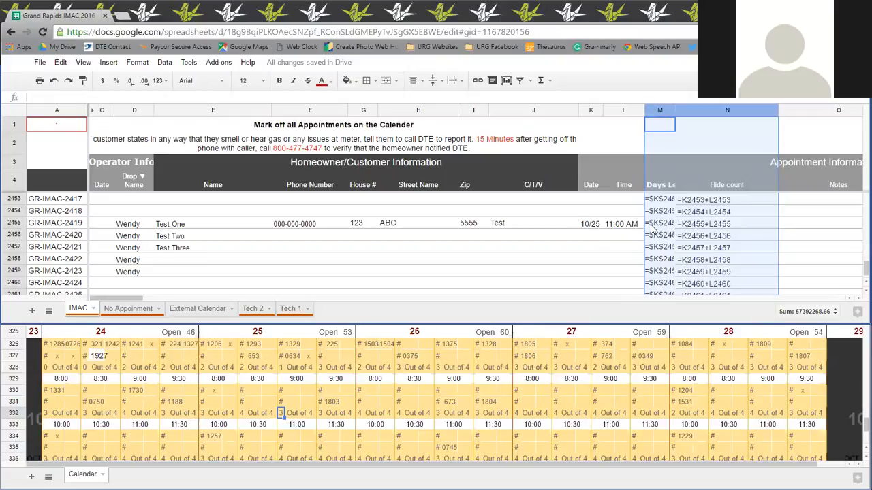
{"action": "left_click", "coordinate": [699, 224]}
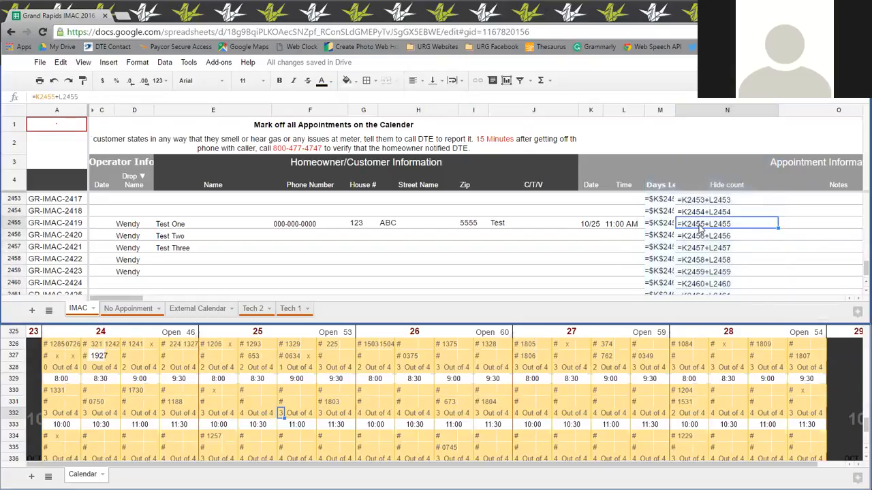
{"action": "double_click", "coordinate": [700, 223]}
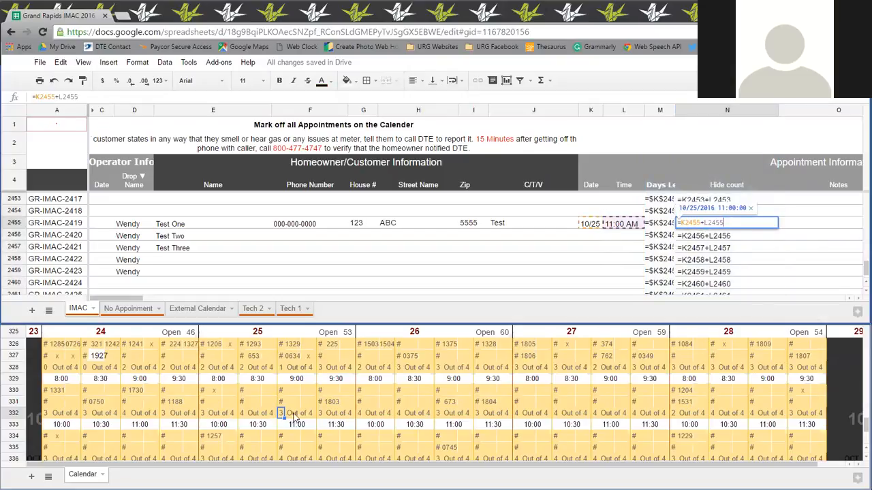
{"action": "left_click", "coordinate": [786, 221]}
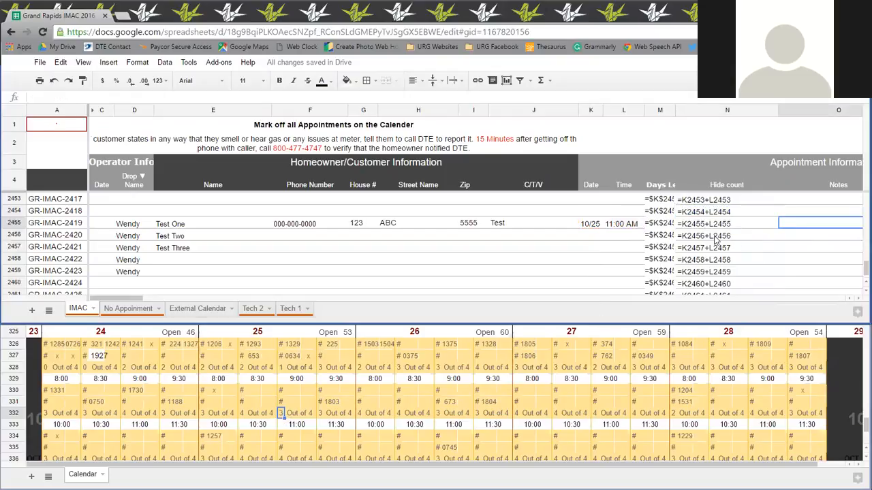
Cut the entire Test One row 2455 and paste it over row 2459.
{"action": "left_click", "coordinate": [13, 223]}
{"action": "right_click", "coordinate": [13, 223]}
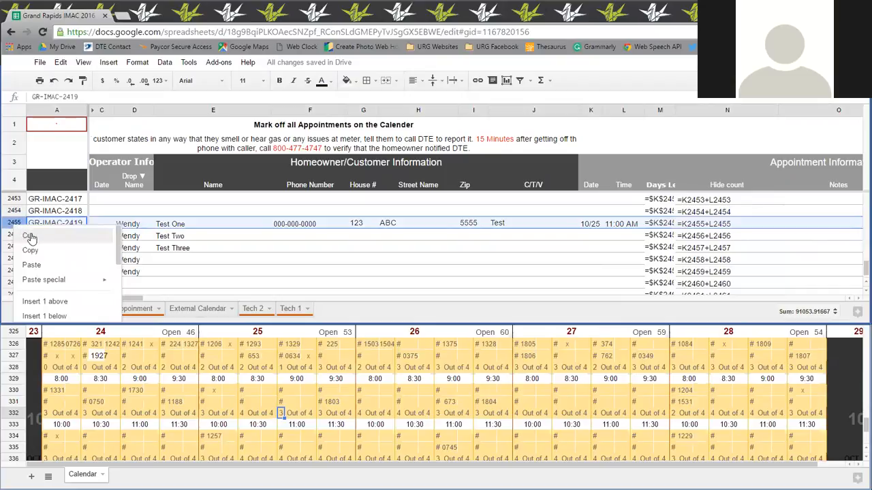
{"action": "left_click", "coordinate": [30, 236]}
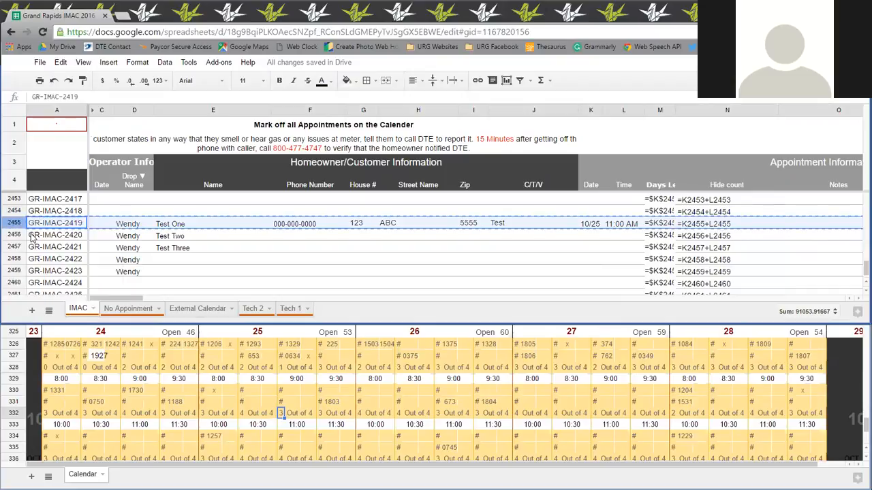
{"action": "left_click", "coordinate": [14, 270]}
{"action": "right_click", "coordinate": [14, 270]}
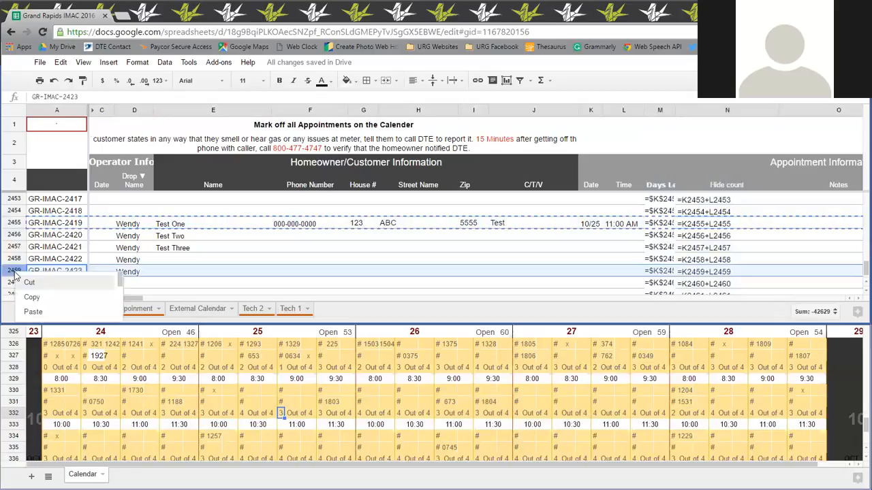
{"action": "left_click", "coordinate": [30, 309]}
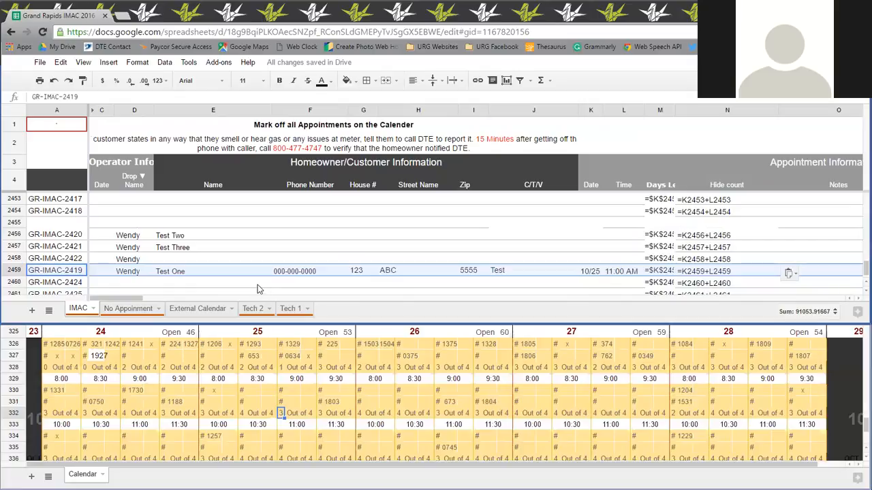
Inspect the Hide count formula in row 2459 and the ID and formula cells of row 2455.
{"action": "double_click", "coordinate": [720, 272]}
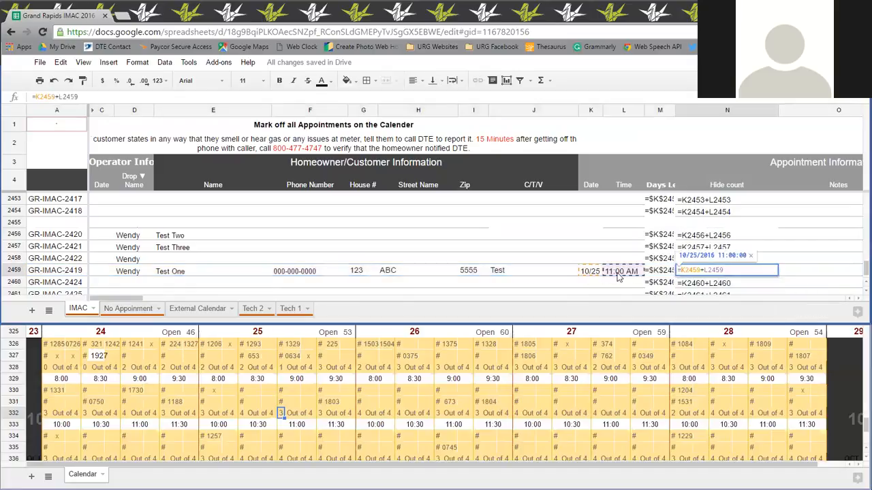
{"action": "left_click", "coordinate": [794, 270]}
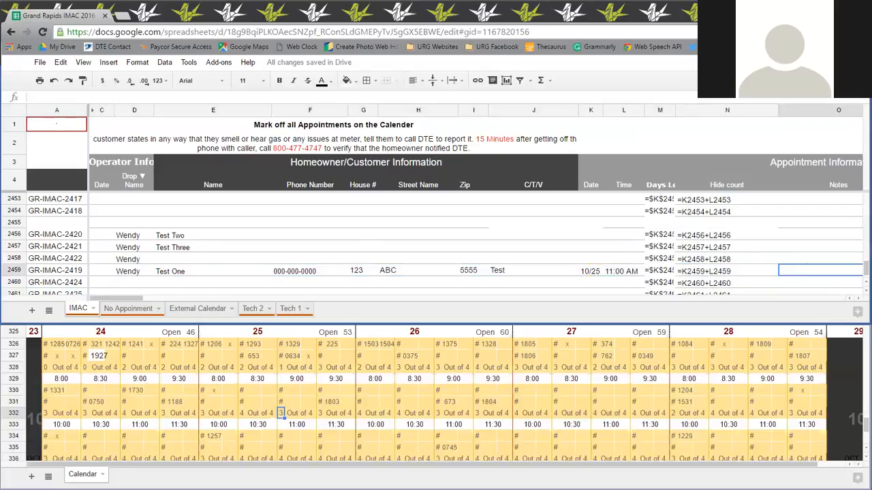
{"action": "left_click", "coordinate": [70, 223]}
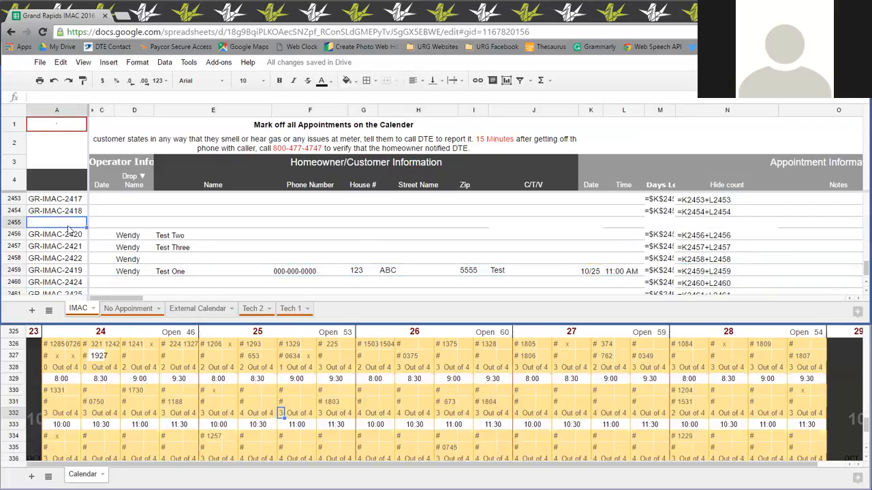
{"action": "left_click", "coordinate": [671, 225]}
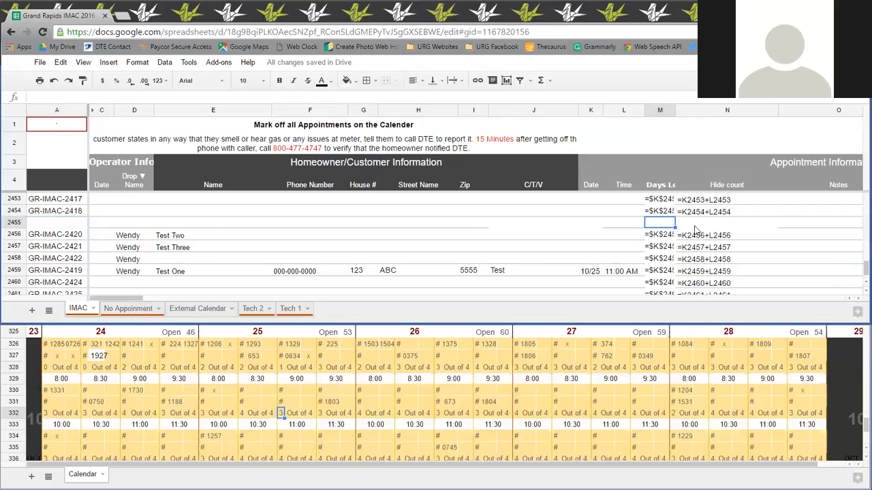
{"action": "left_click", "coordinate": [696, 226]}
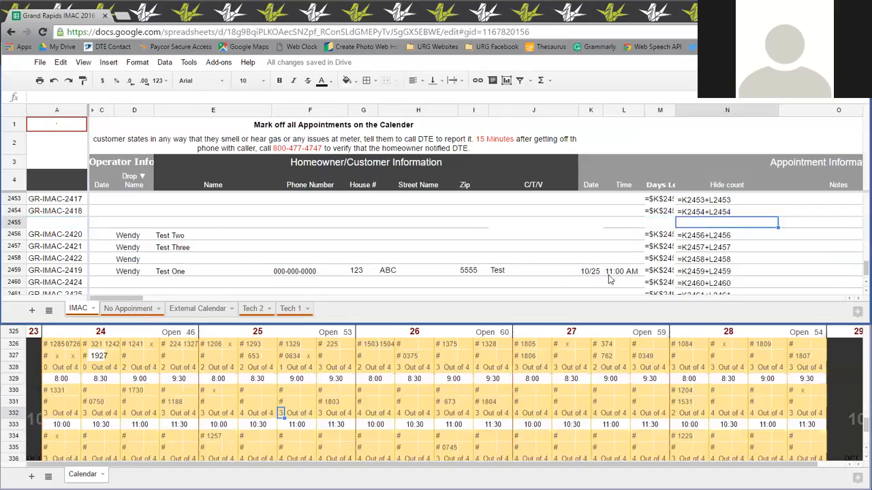
Enter date 10/25 and time 11am in the emptied row 2455 and check its column M and N formula cells.
{"action": "left_click", "coordinate": [582, 226]}
{"action": "type", "text": "10/25"}
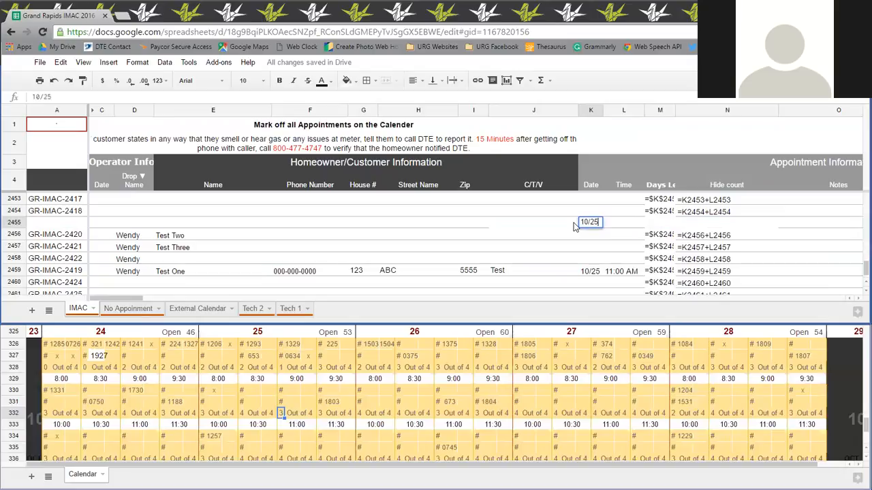
{"action": "left_click", "coordinate": [625, 225]}
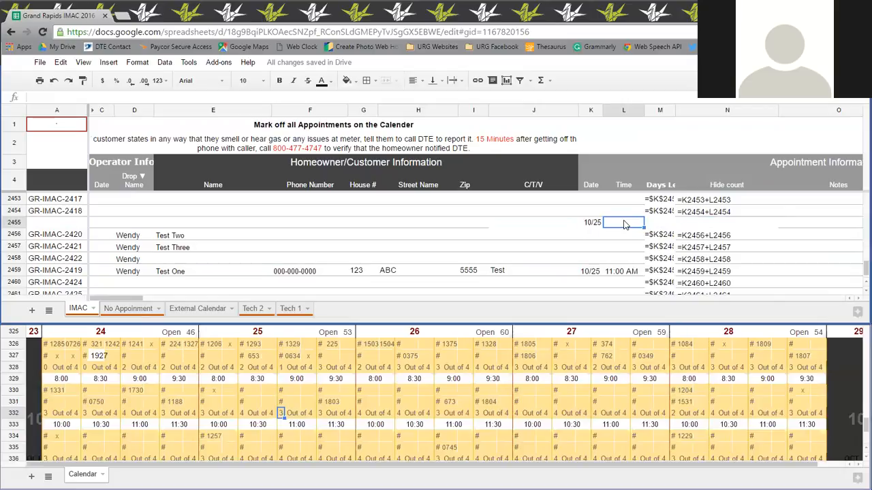
{"action": "type", "text": "11am"}
{"action": "key", "text": "Return"}
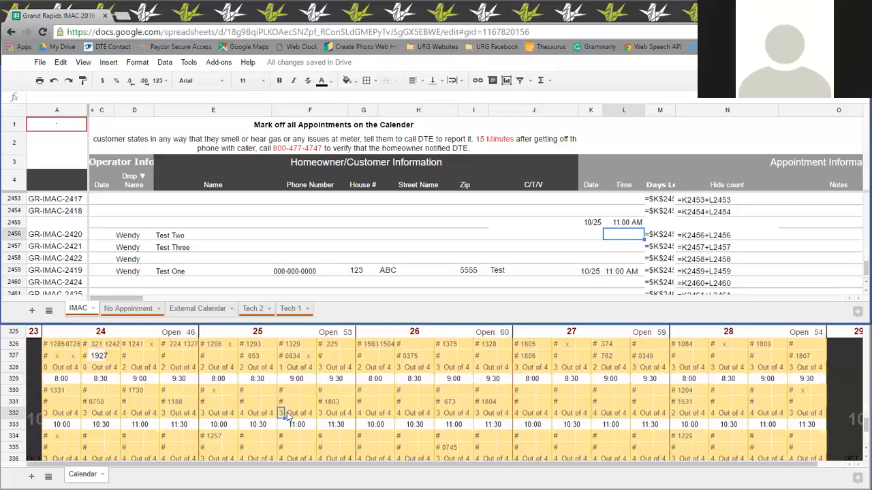
{"action": "left_click", "coordinate": [693, 223]}
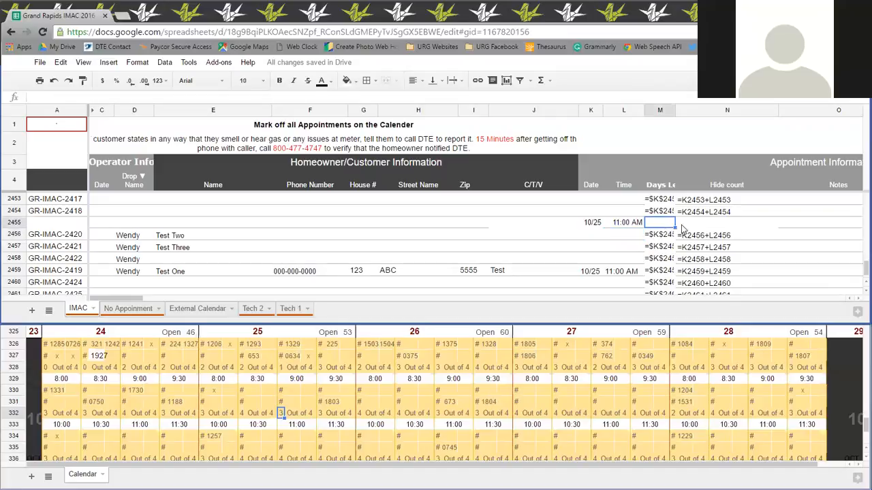
{"action": "left_click", "coordinate": [652, 224]}
{"action": "left_click_drag", "start_coordinate": [658, 223], "coordinate": [706, 228]}
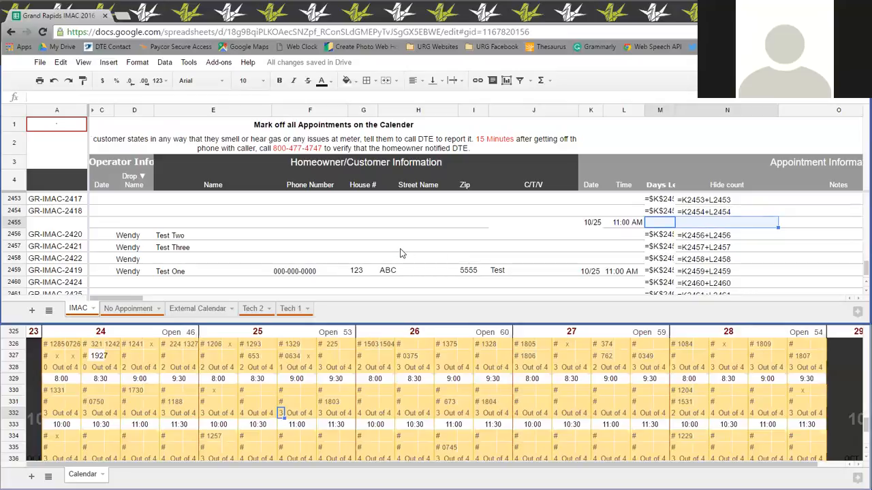
Undo the date and time entries in row 2455 and the row move to 2459.
{"action": "key", "text": "ctrl+z"}
{"action": "key", "text": "ctrl+z"}
{"action": "key", "text": "ctrl+z"}
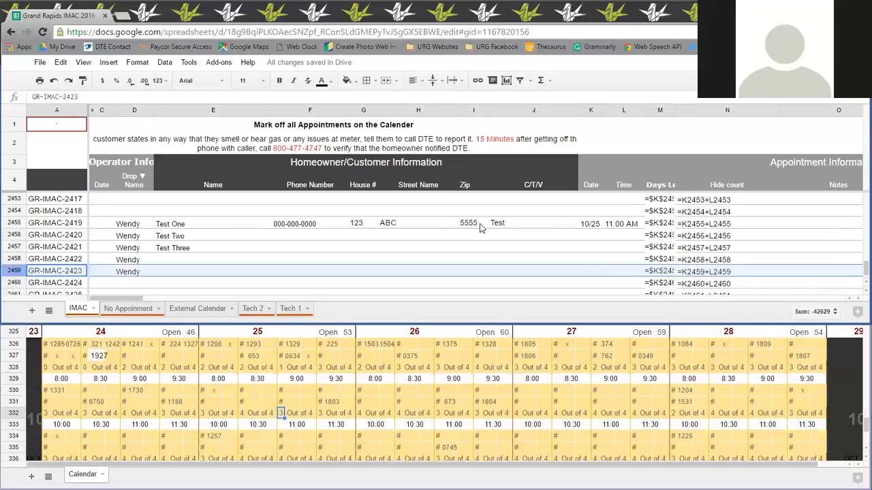
Cut the Test One date and time from row 2455 and paste them into the Test Three row 2457.
{"action": "left_click", "coordinate": [598, 229]}
{"action": "left_click", "coordinate": [626, 230], "text": "shift"}
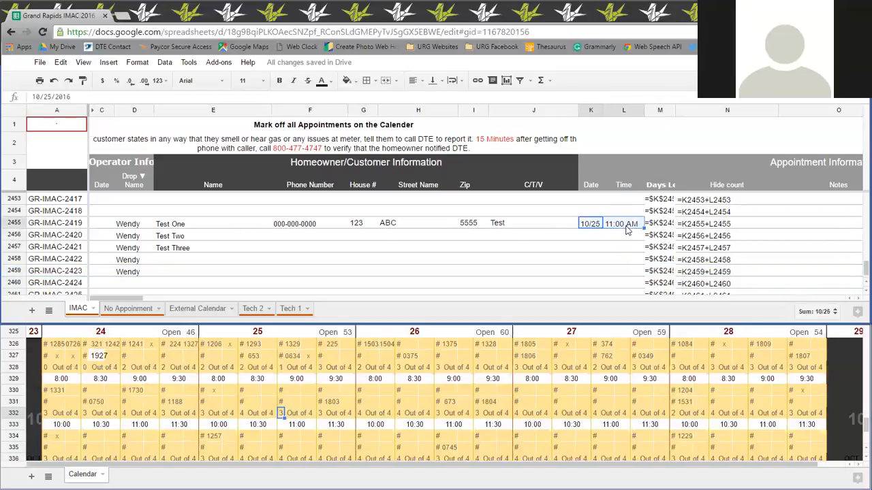
{"action": "key", "text": "ctrl+c"}
{"action": "left_click", "coordinate": [592, 249]}
{"action": "key", "text": "ctrl+v"}
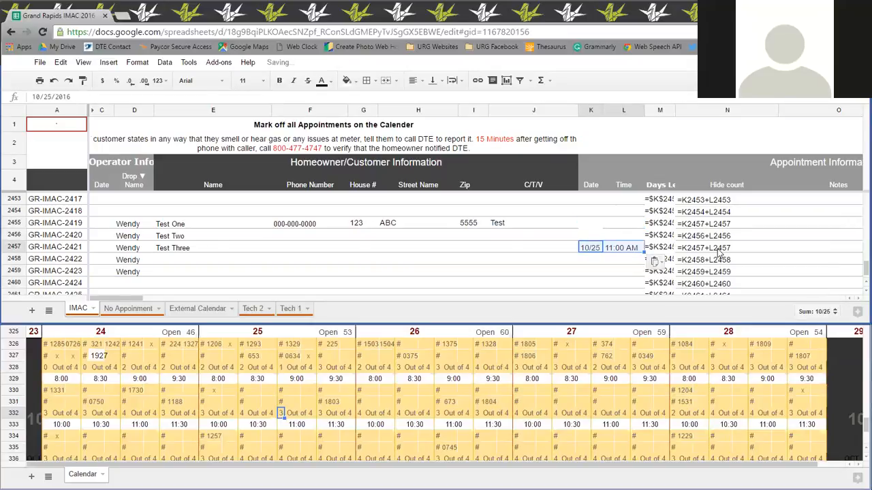
Compare the cell references in the Hide count formulas of rows 2457 and 2455.
{"action": "double_click", "coordinate": [722, 249]}
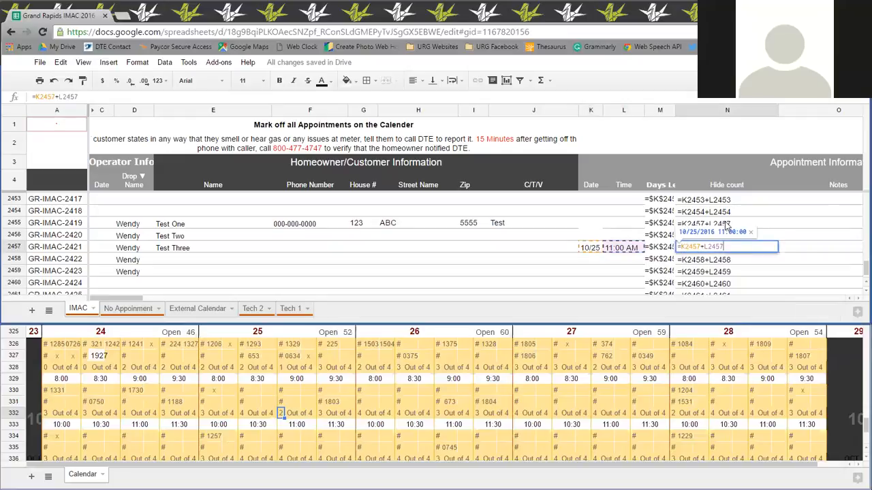
{"action": "double_click", "coordinate": [726, 224]}
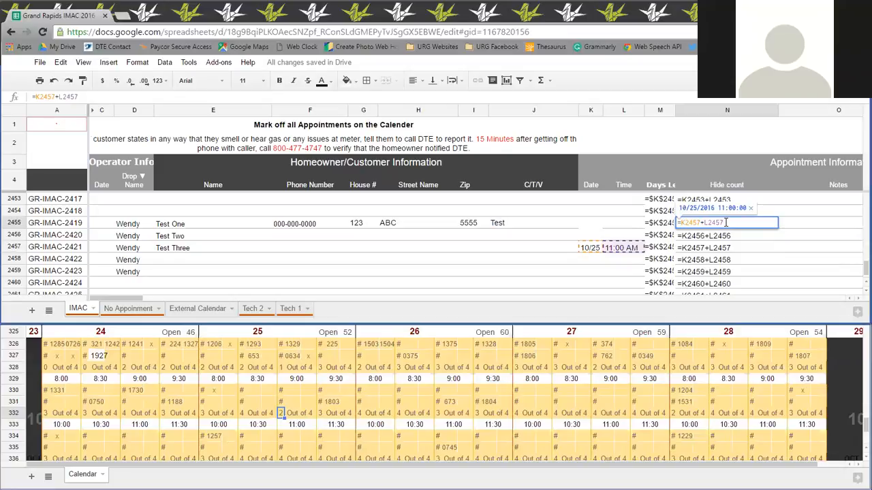
{"action": "left_click", "coordinate": [605, 263]}
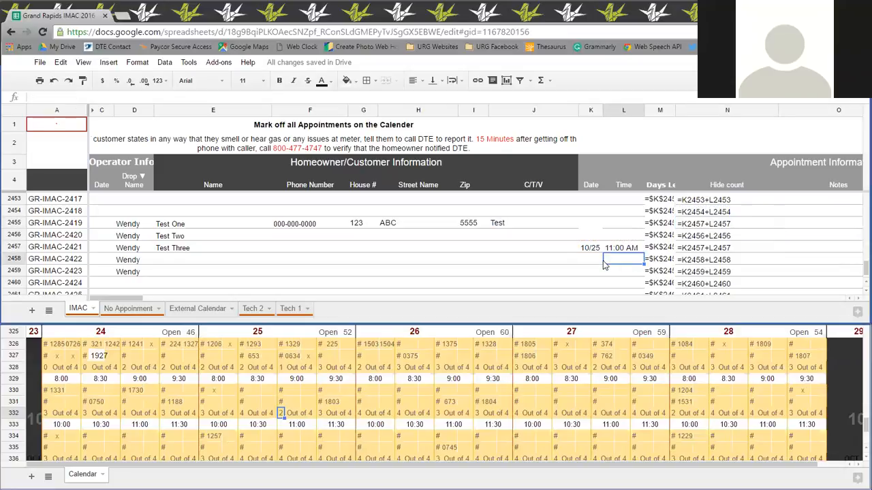
Undo the move to row 2457, and cut and paste the Test One date and time into row 2458 instead.
{"action": "key", "text": "ctrl+z"}
{"action": "left_click_drag", "start_coordinate": [596, 227], "coordinate": [630, 227]}
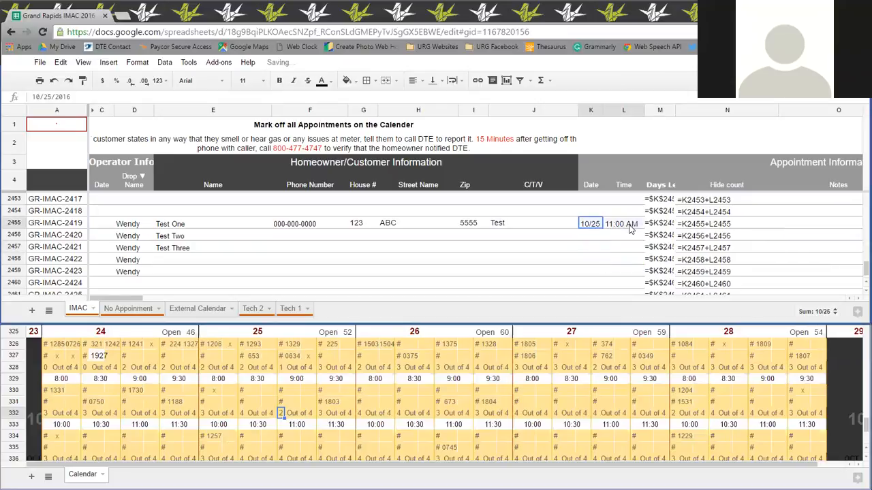
{"action": "right_click", "coordinate": [630, 229]}
{"action": "left_click", "coordinate": [644, 236]}
{"action": "left_click", "coordinate": [591, 261]}
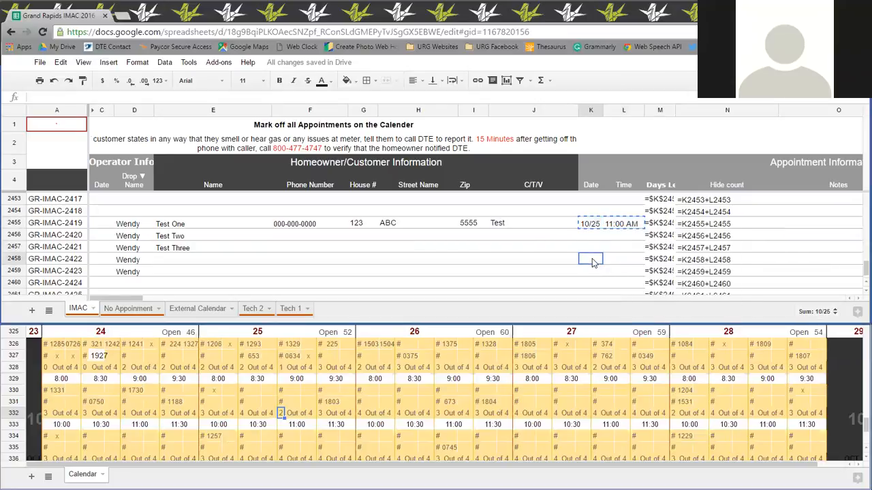
{"action": "right_click", "coordinate": [592, 258]}
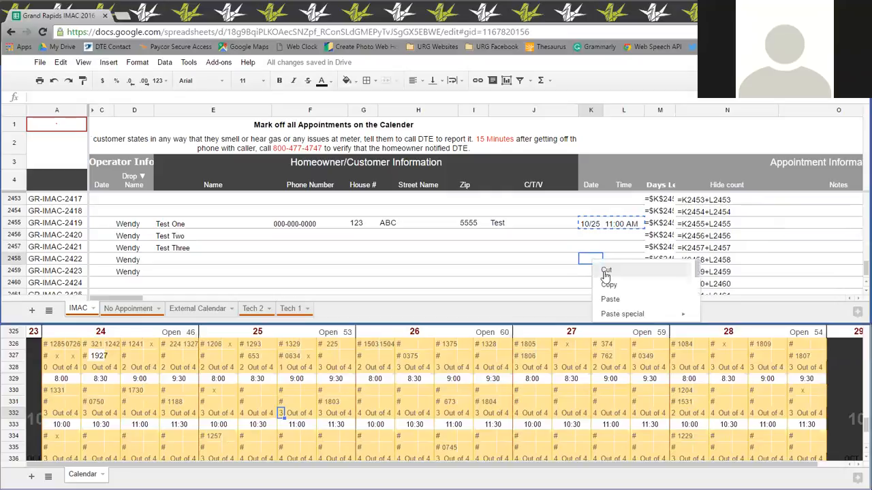
{"action": "left_click", "coordinate": [619, 299]}
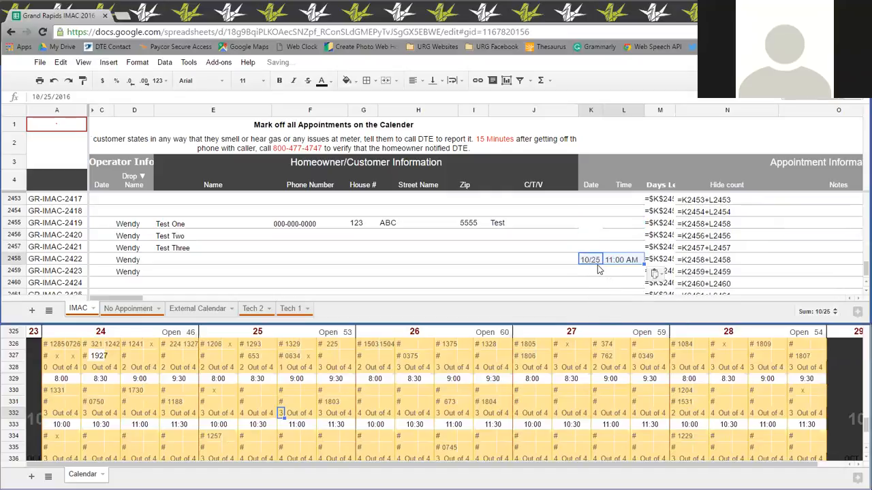
Examine the Hide count formulas in rows 2458 and 2455 along with the Date and Time cells of row 2455.
{"action": "double_click", "coordinate": [715, 259]}
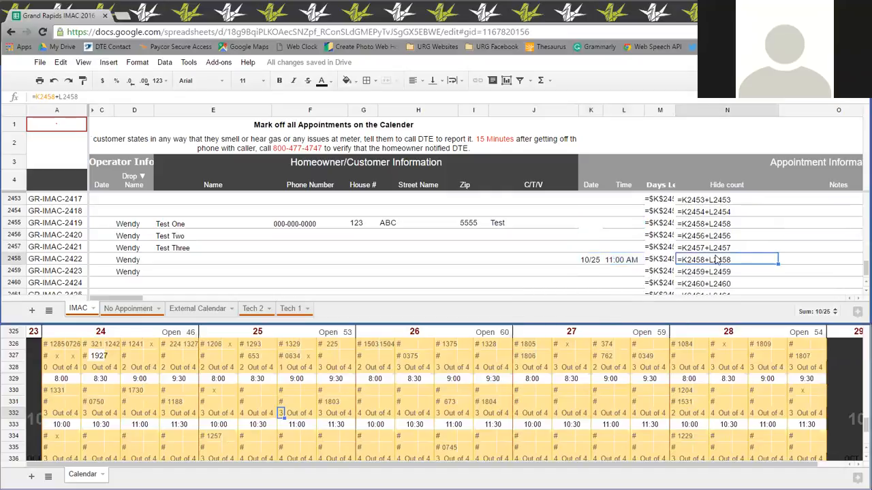
{"action": "double_click", "coordinate": [701, 223]}
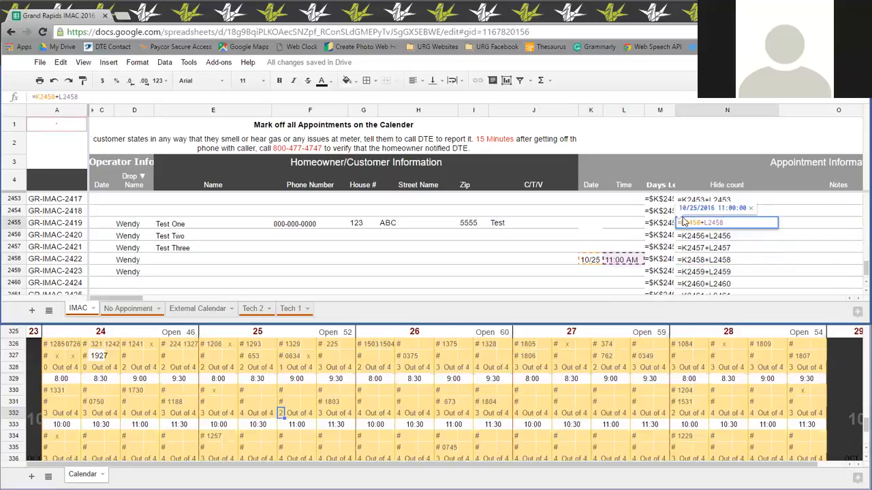
{"action": "left_click", "coordinate": [591, 227]}
{"action": "left_click", "coordinate": [612, 226]}
{"action": "left_click", "coordinate": [587, 228]}
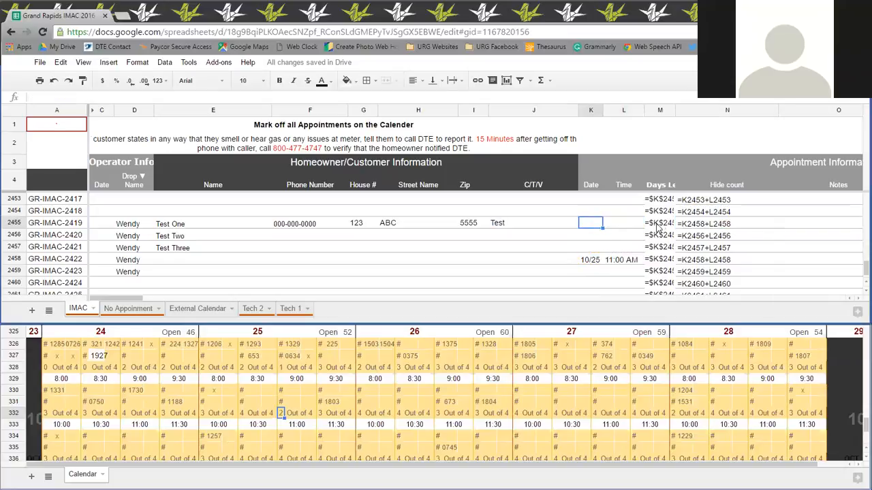
{"action": "double_click", "coordinate": [705, 225]}
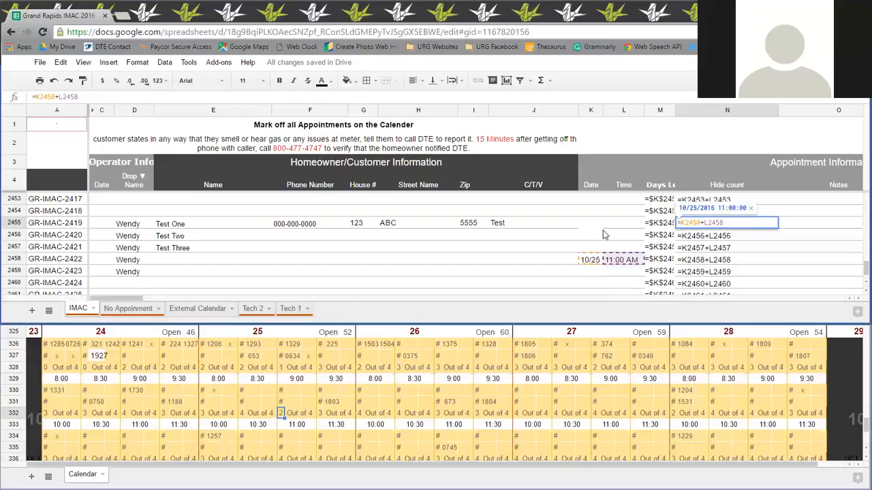
{"action": "left_click", "coordinate": [775, 262]}
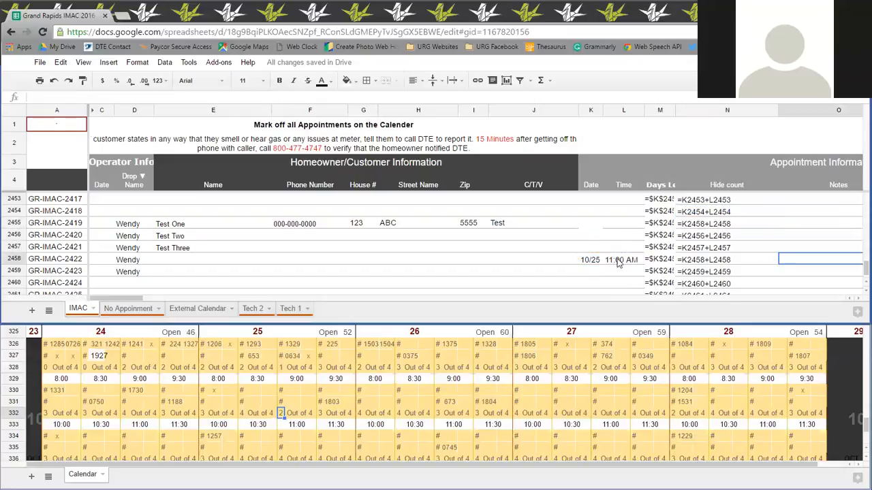
Undo moving the Test One date and time to row 2458, keeping the Days Left and Hide count columns unhidden.
{"action": "key", "text": "ctrl+z"}
{"action": "key", "text": "ctrl+z"}
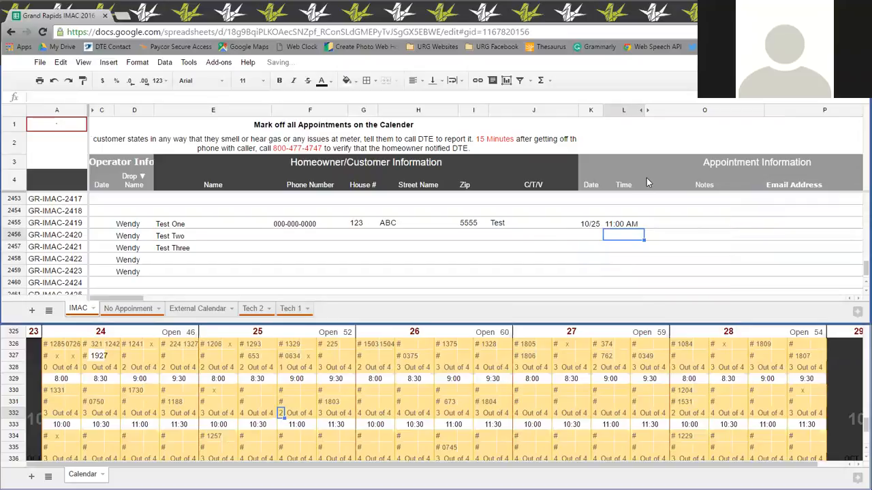
{"action": "left_click", "coordinate": [68, 81]}
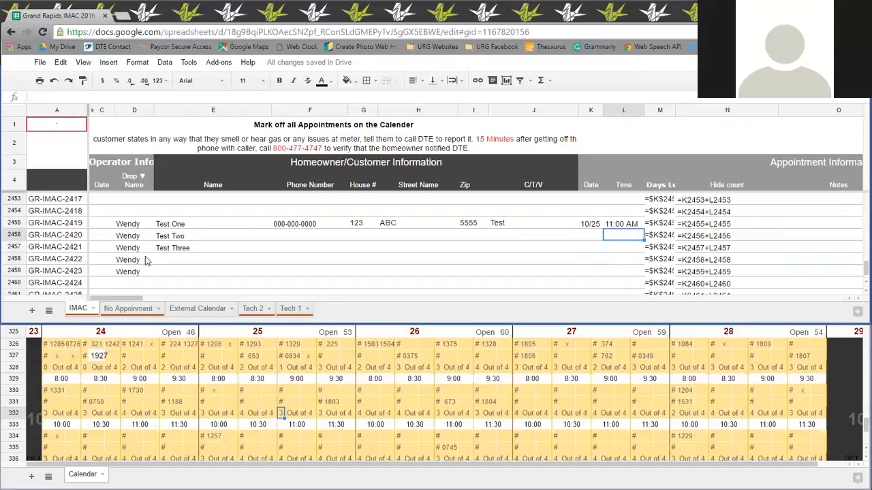
Copy Test One's operator and customer details from row 2455 into row 2459, and remove the pasted copy.
{"action": "left_click_drag", "start_coordinate": [103, 223], "coordinate": [563, 227]}
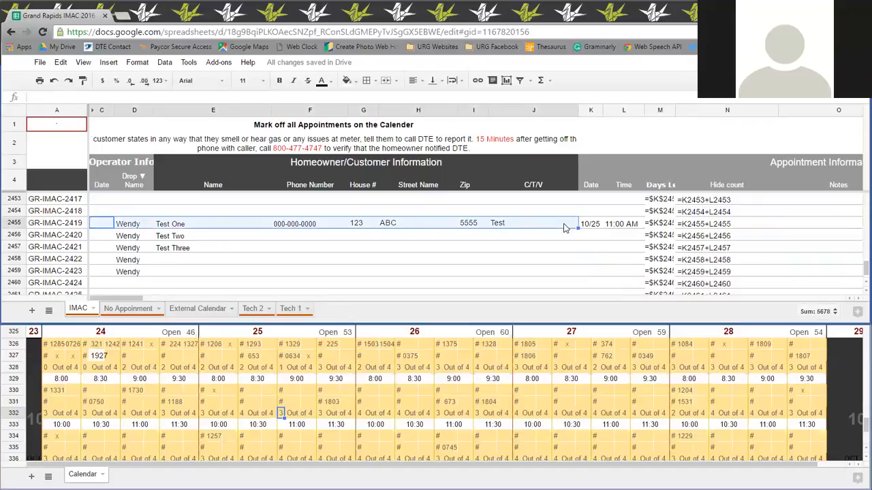
{"action": "key", "text": "ctrl+c"}
{"action": "left_click", "coordinate": [102, 271]}
{"action": "key", "text": "ctrl+v"}
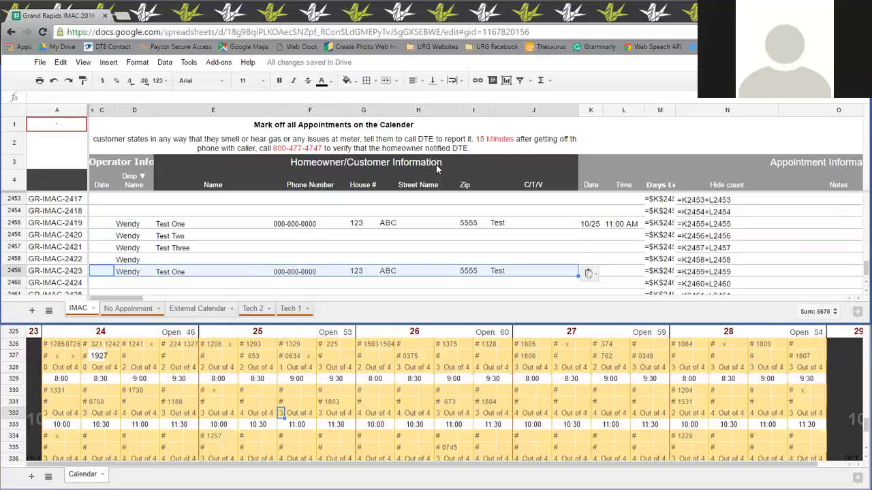
{"action": "key", "text": "Delete"}
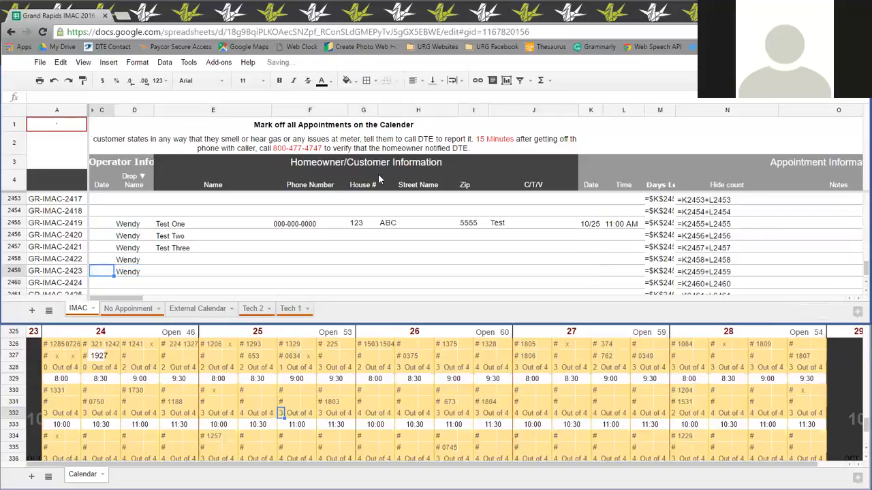
{"action": "left_click", "coordinate": [145, 225]}
{"action": "left_click", "coordinate": [586, 260]}
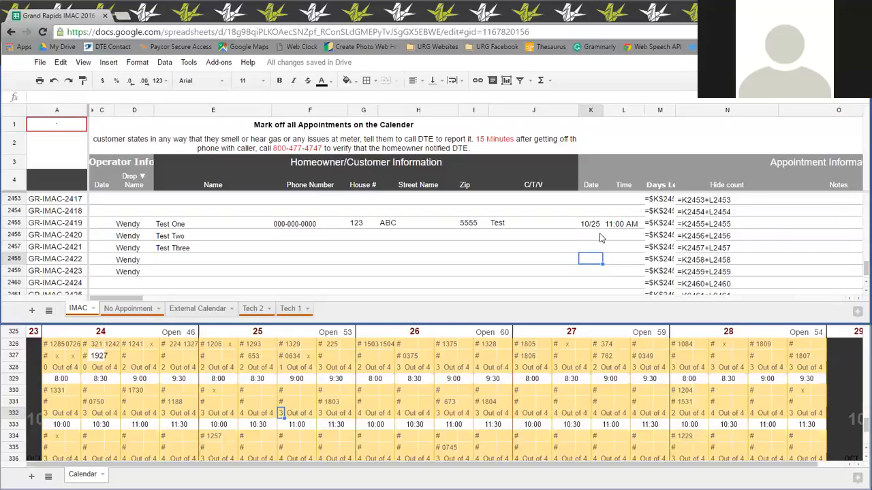
{"action": "left_click", "coordinate": [531, 237]}
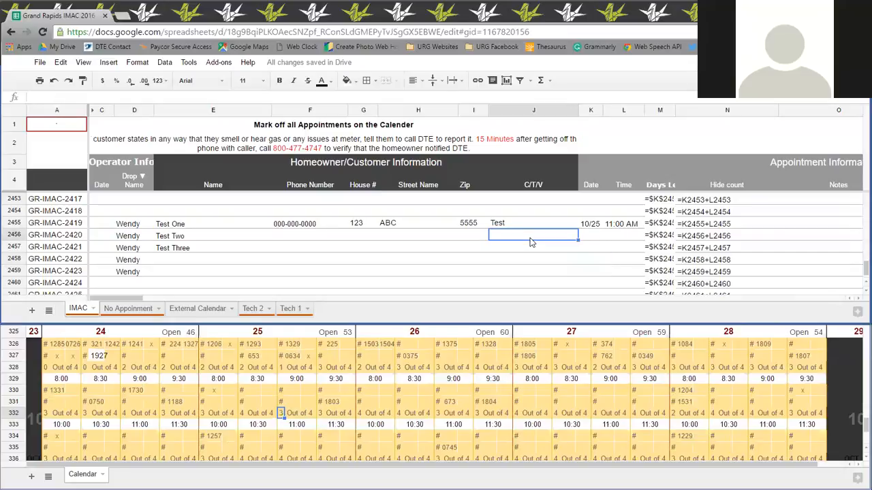
{"action": "left_click", "coordinate": [502, 266]}
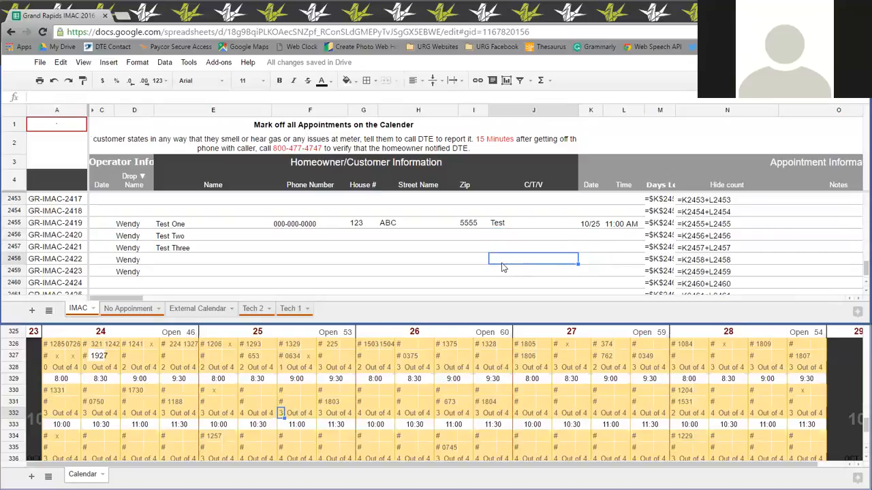
Fill the Test One time from row 2455 down into the Test Two row 2456.
{"action": "left_click", "coordinate": [619, 228]}
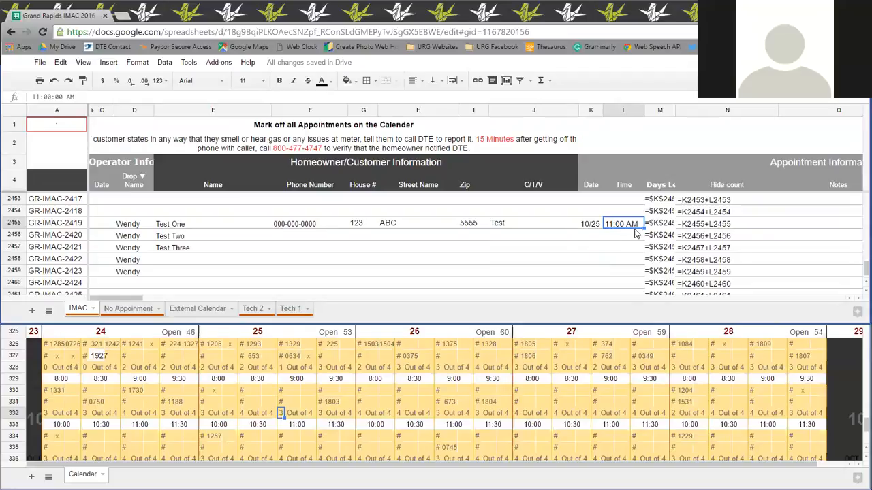
{"action": "left_click_drag", "start_coordinate": [642, 228], "coordinate": [641, 227]}
{"action": "left_click_drag", "start_coordinate": [642, 229], "coordinate": [643, 239]}
{"action": "left_click", "coordinate": [614, 273]}
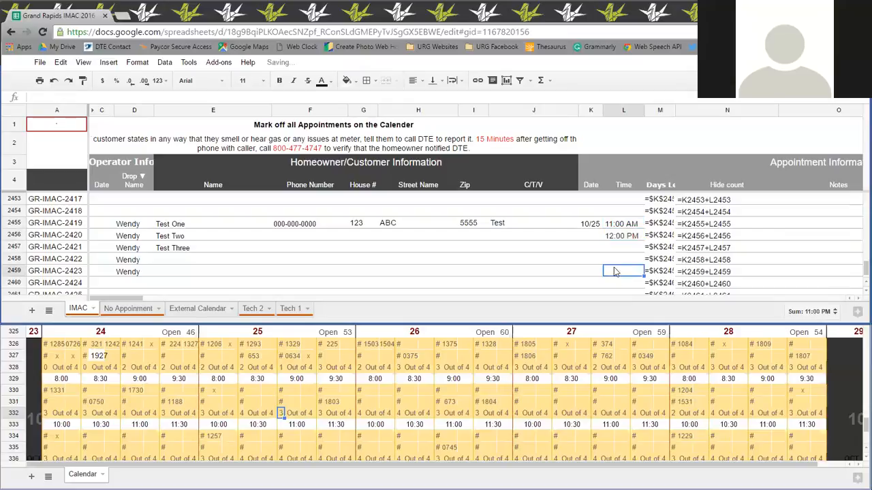
Examine the cell references in the Hide count formulas of rows 2455 and 2456.
{"action": "double_click", "coordinate": [693, 225]}
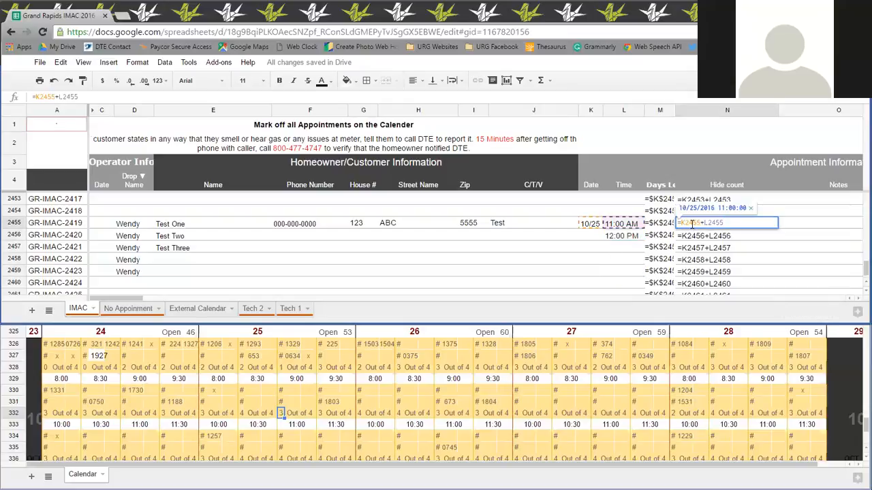
{"action": "key", "text": "Return"}
{"action": "double_click", "coordinate": [698, 234]}
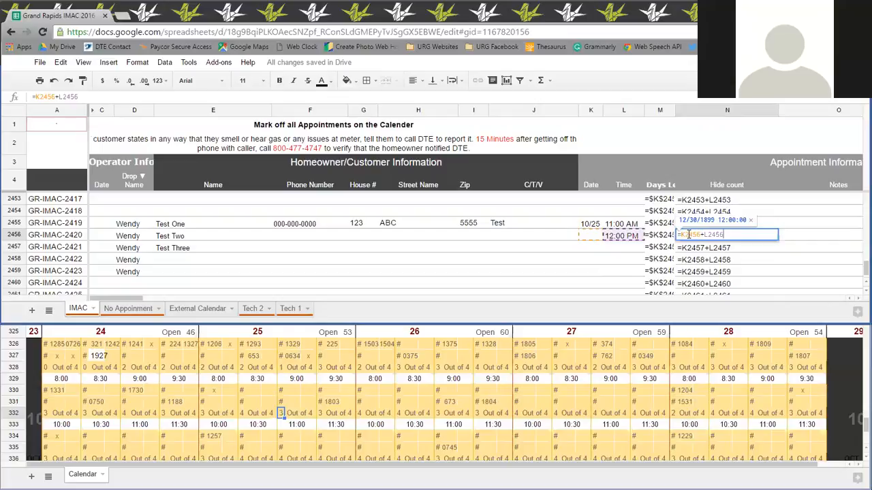
{"action": "left_click", "coordinate": [821, 248]}
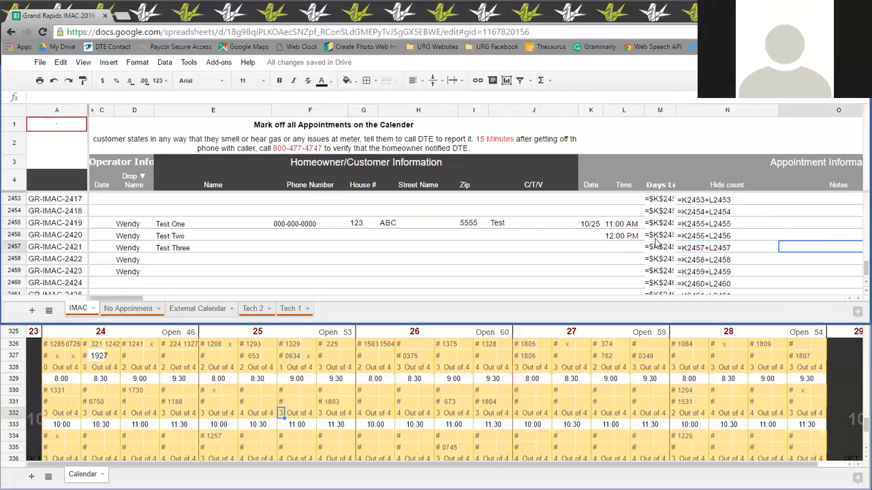
Clear the filled time from the Test Two row 2456.
{"action": "left_click", "coordinate": [633, 225]}
{"action": "left_click", "coordinate": [623, 236]}
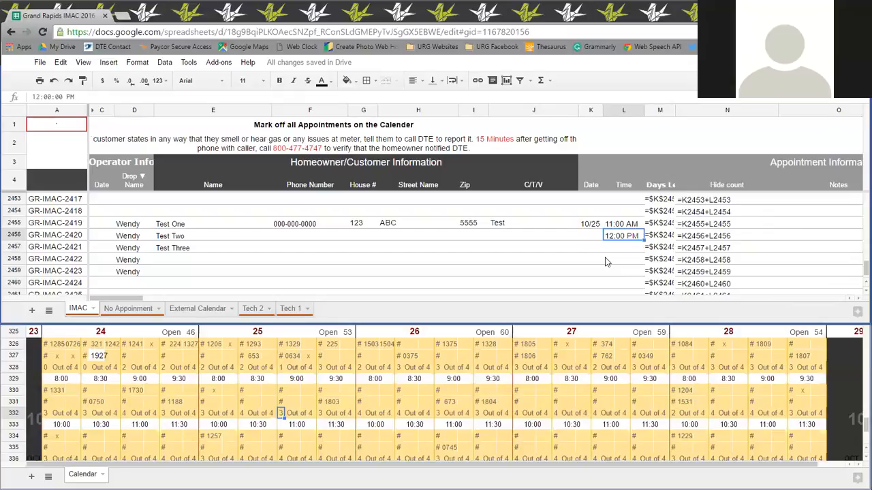
{"action": "key", "text": "Delete"}
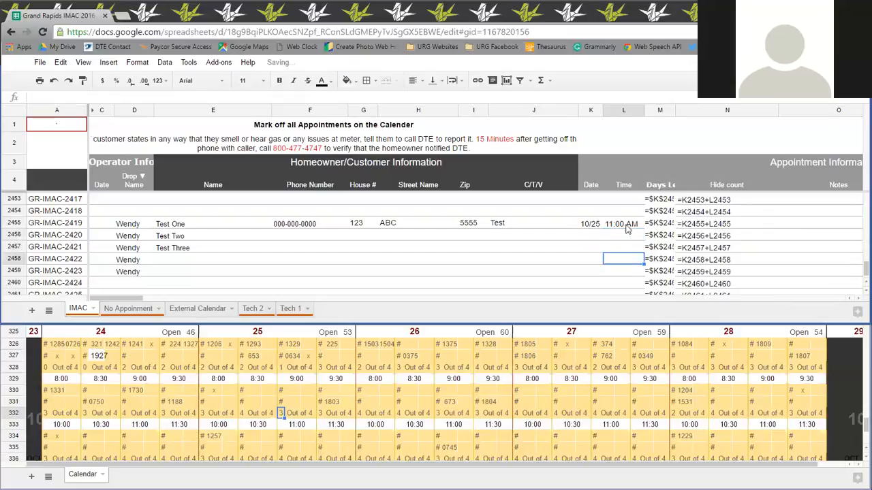
Move the Test One date and time cells from row 2455 to the Test Two row 2456.
{"action": "left_click", "coordinate": [592, 226]}
{"action": "left_click", "coordinate": [616, 225], "text": "shift"}
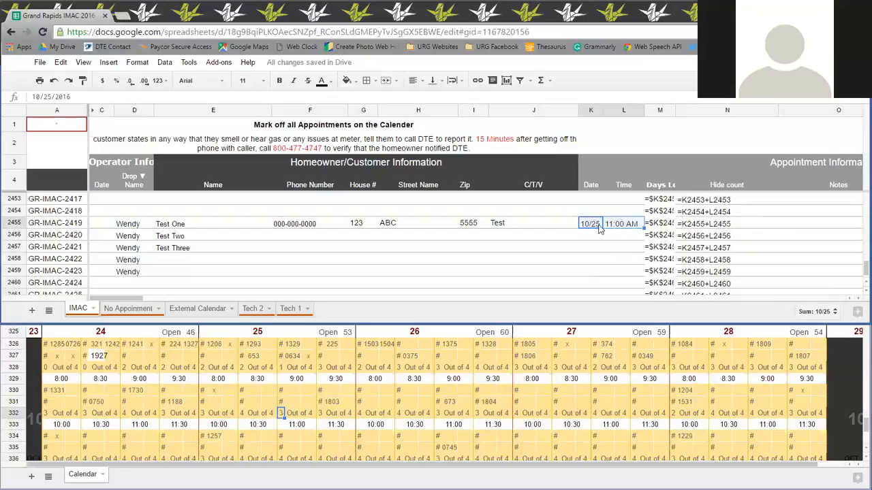
{"action": "key", "text": "ctrl+c"}
{"action": "left_click_drag", "start_coordinate": [615, 218], "coordinate": [614, 237]}
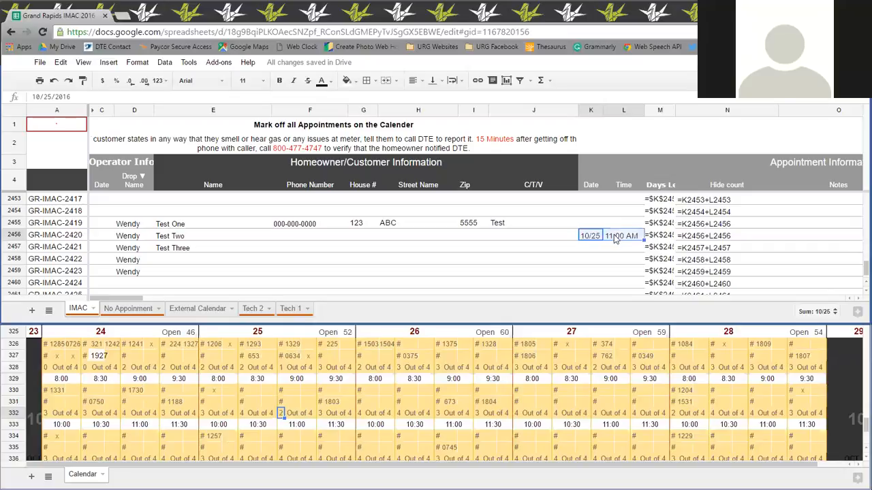
Compare the cell references in the Hide count formulas of rows 2456 and 2455.
{"action": "double_click", "coordinate": [685, 236]}
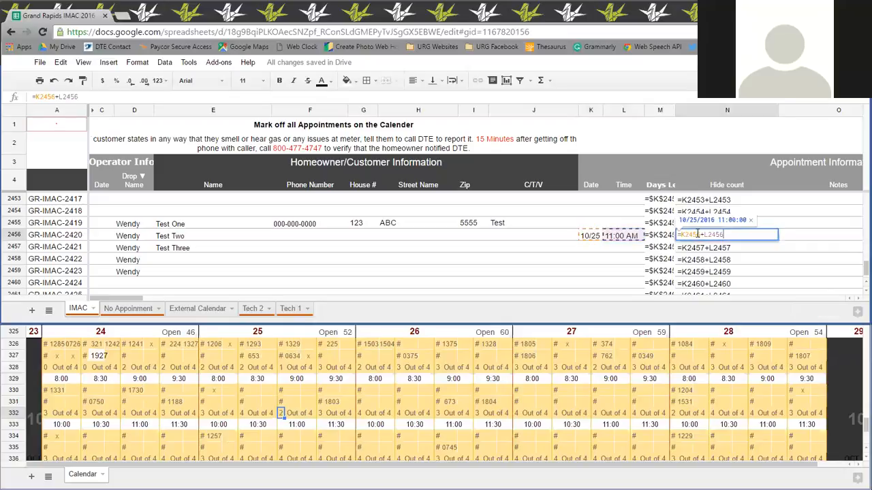
{"action": "key", "text": "Return"}
{"action": "double_click", "coordinate": [723, 223]}
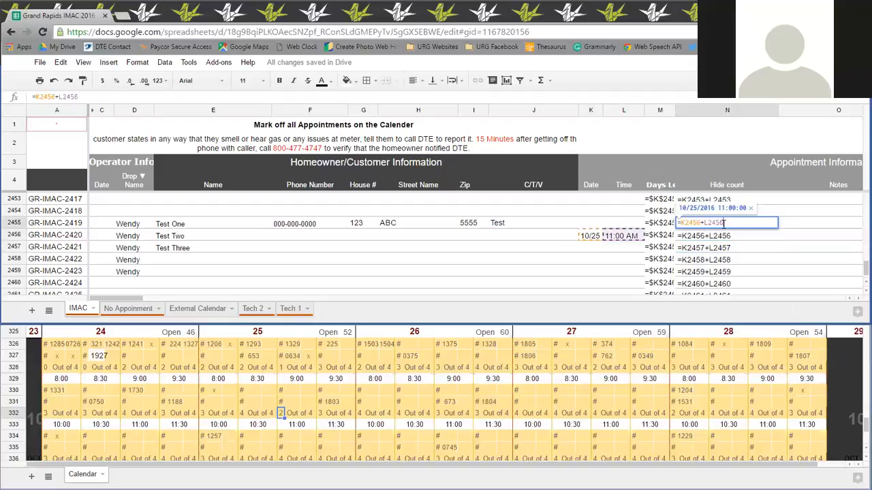
Enter the date 10/25 and the time 10:30 for Test One in row 2455.
{"action": "left_click", "coordinate": [591, 227]}
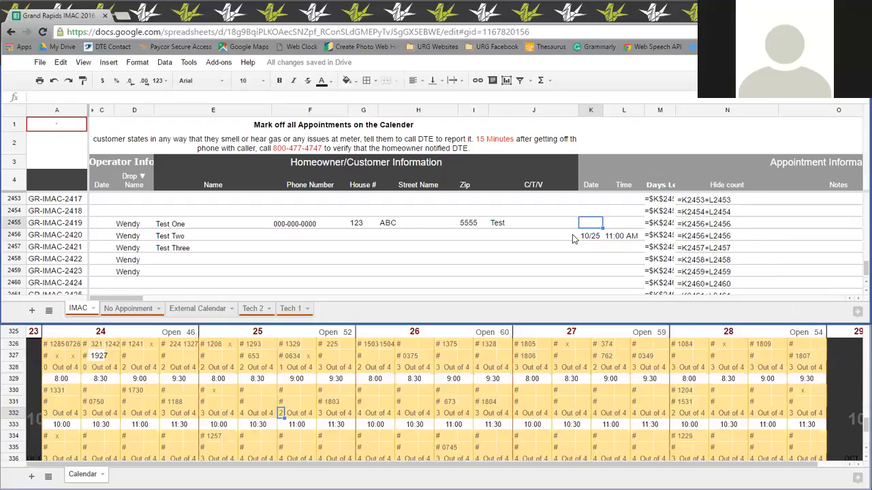
{"action": "type", "text": "10"}
{"action": "left_click", "coordinate": [621, 224]}
{"action": "type", "text": "10:30"}
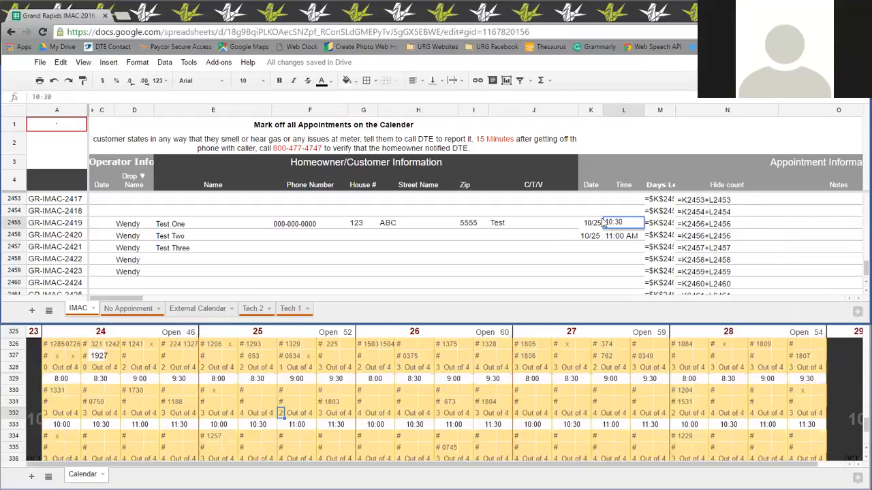
{"action": "key", "text": "Tab"}
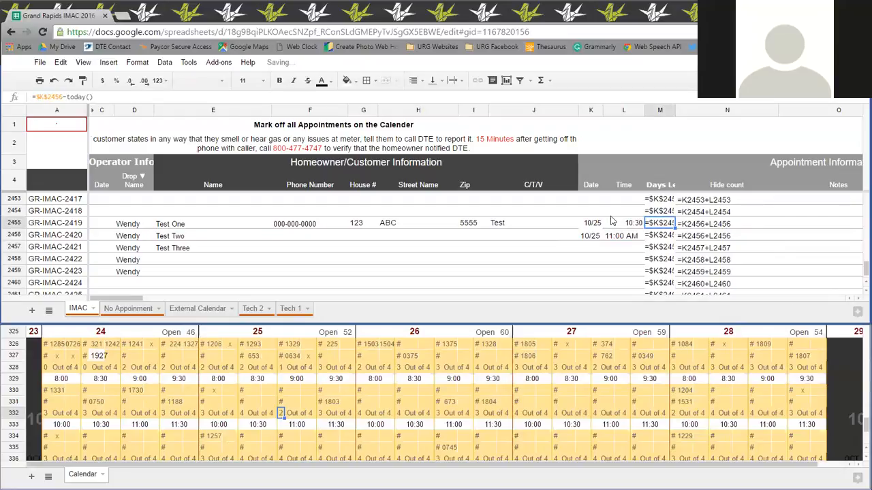
Check the calendar's slot counts for 10:30 and 11:00 on Tuesday the 25th against the Test One time.
{"action": "left_click", "coordinate": [623, 227]}
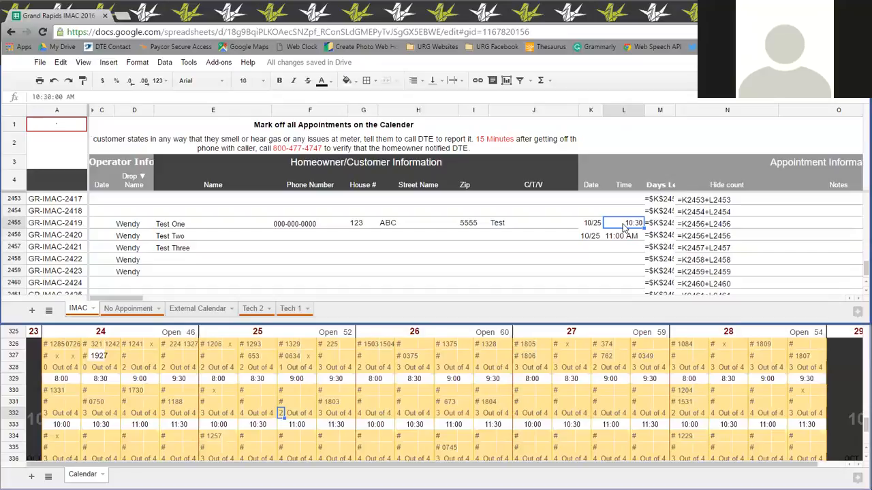
{"action": "left_click", "coordinate": [244, 417]}
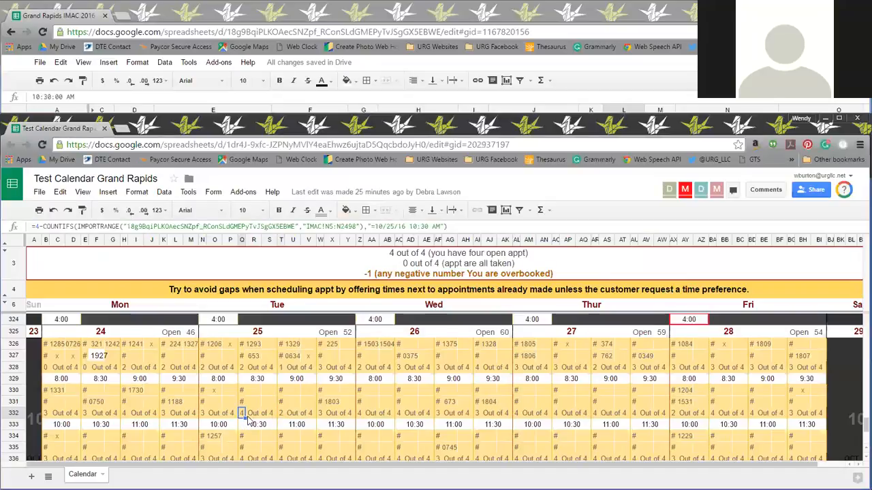
{"action": "left_click", "coordinate": [287, 416]}
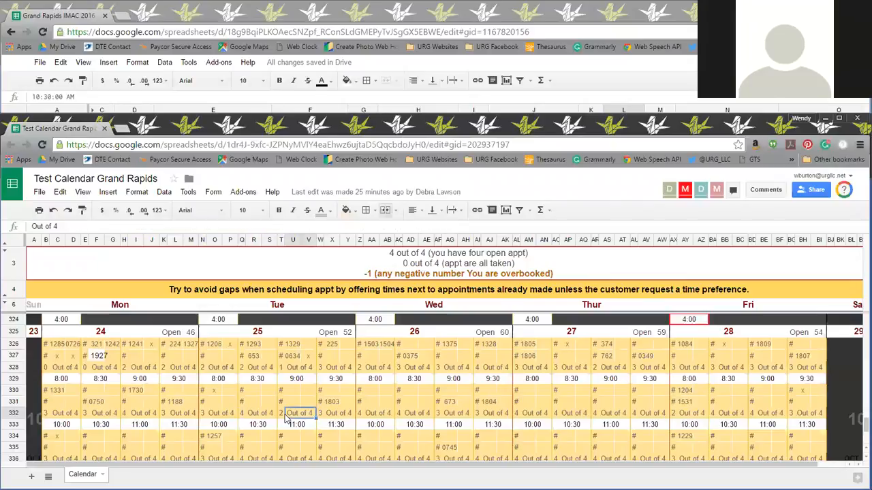
{"action": "left_click", "coordinate": [586, 78]}
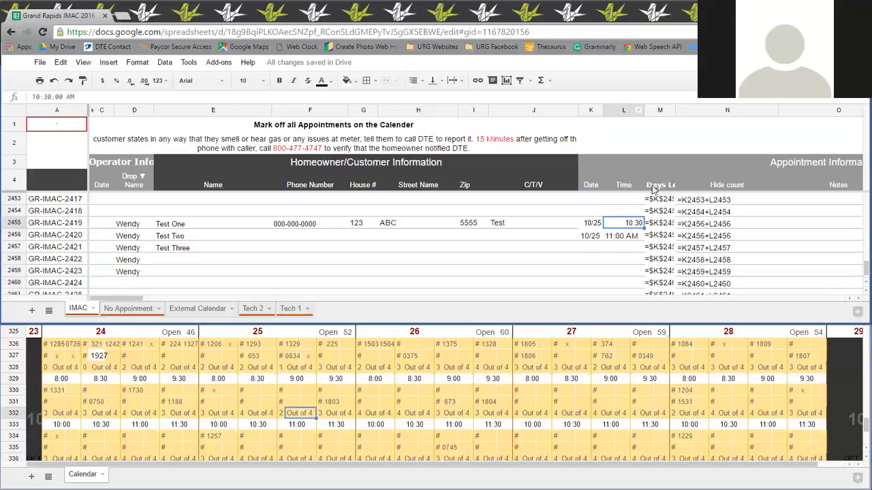
Inspect which date and time cells the Hide count formula of the Test One row 2455 references.
{"action": "double_click", "coordinate": [691, 225]}
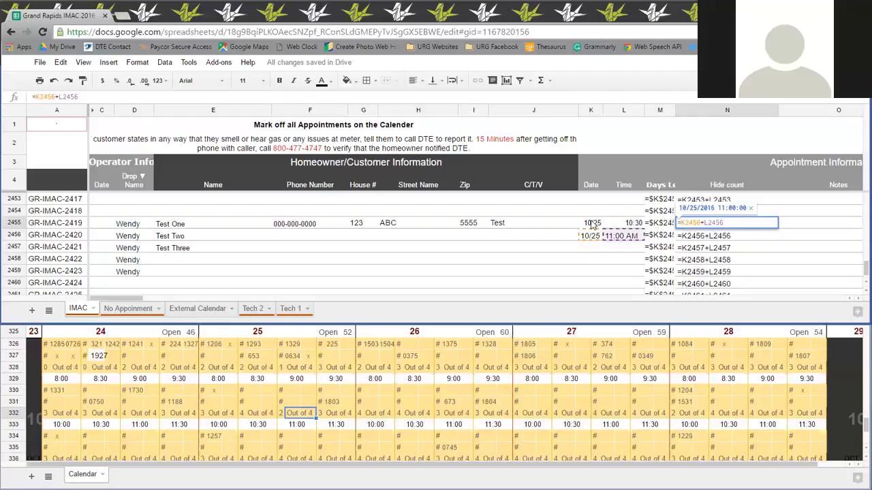
{"action": "left_click", "coordinate": [795, 227]}
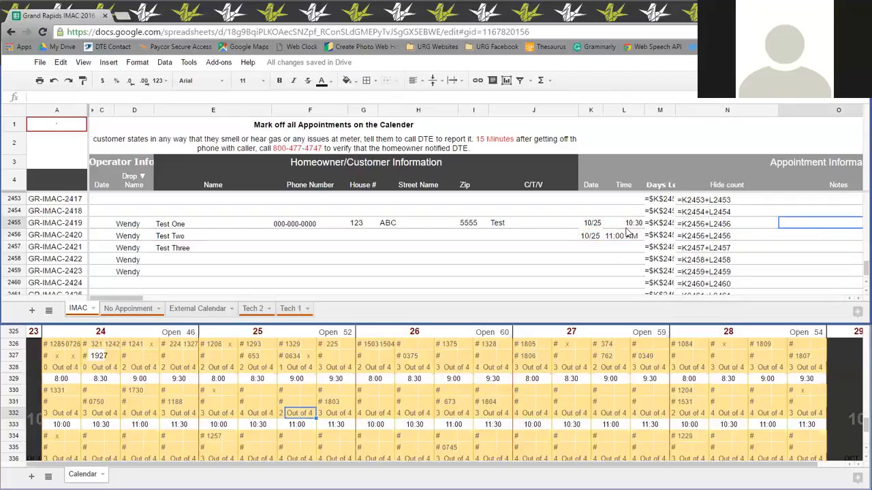
{"action": "left_click", "coordinate": [619, 250]}
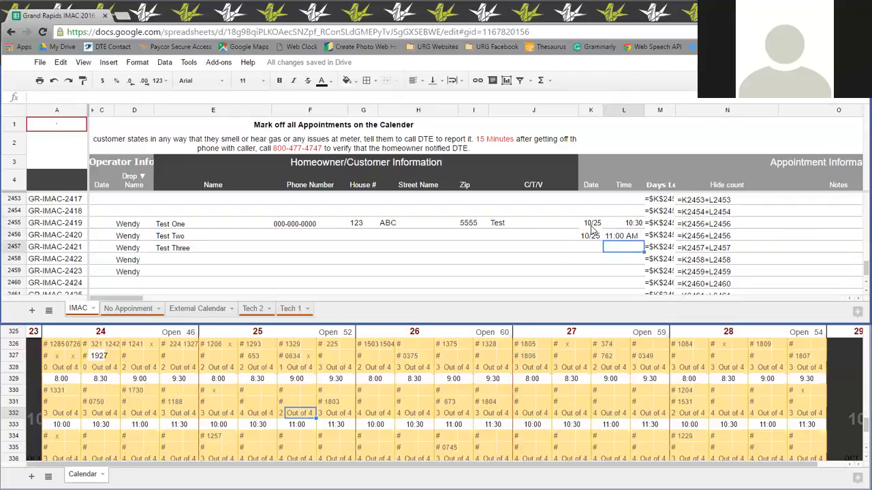
Undo the Test One date and time entries and the move of the original appointment to row 2456.
{"action": "key", "text": "ctrl+z"}
{"action": "key", "text": "ctrl+z"}
{"action": "left_click", "coordinate": [599, 259]}
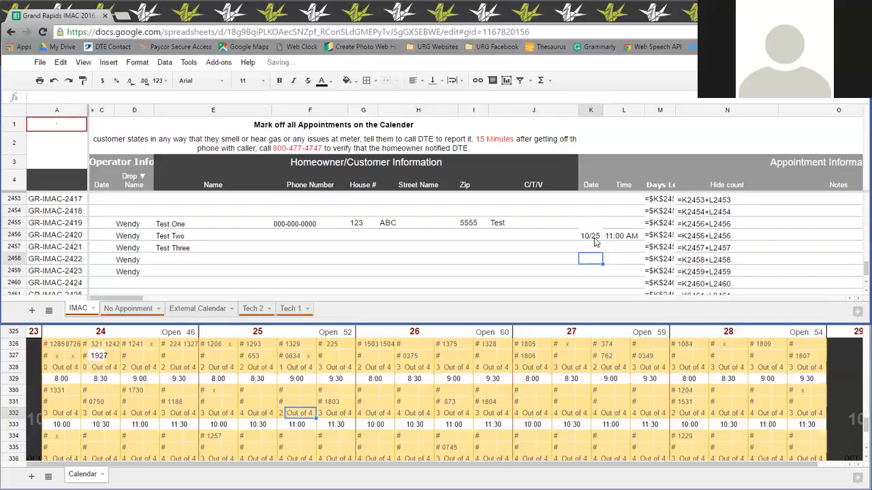
{"action": "key", "text": "ctrl+z"}
{"action": "left_click", "coordinate": [612, 259]}
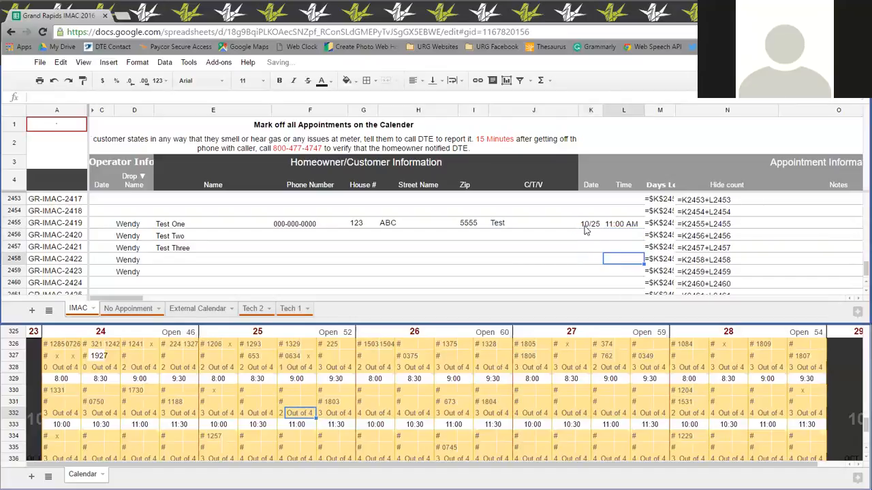
Move only the Test One time cell from row 2455 to row 2456, and undo the move.
{"action": "left_click", "coordinate": [585, 226]}
{"action": "left_click", "coordinate": [618, 227]}
{"action": "left_click", "coordinate": [616, 252]}
{"action": "left_click", "coordinate": [613, 227]}
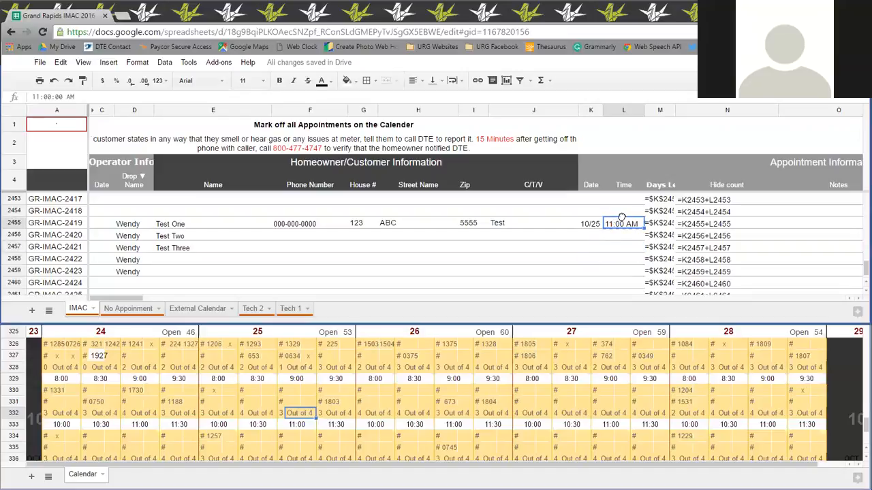
{"action": "left_click_drag", "start_coordinate": [621, 216], "coordinate": [622, 240]}
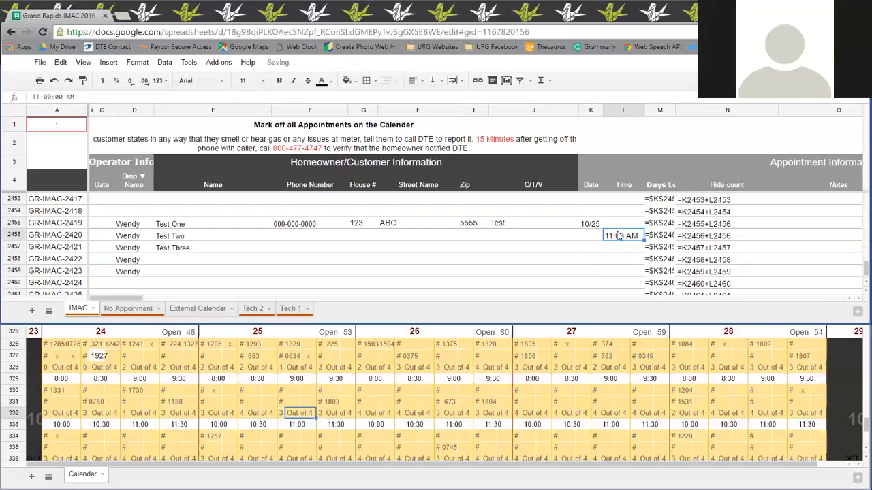
{"action": "key", "text": "ctrl+z"}
Fill the Test One date and time from row 2455 down into the Test Two row 2456, and inspect that row's Hide count formula.
{"action": "left_click", "coordinate": [628, 228]}
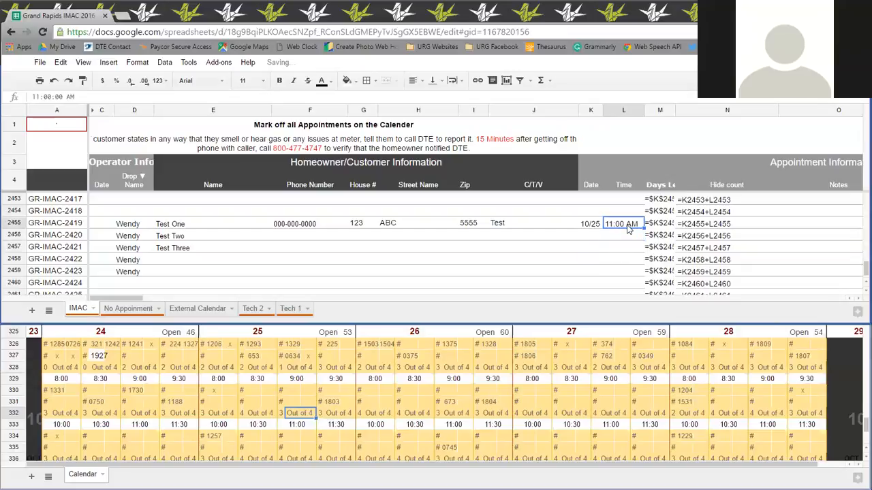
{"action": "left_click_drag", "start_coordinate": [597, 226], "coordinate": [633, 227]}
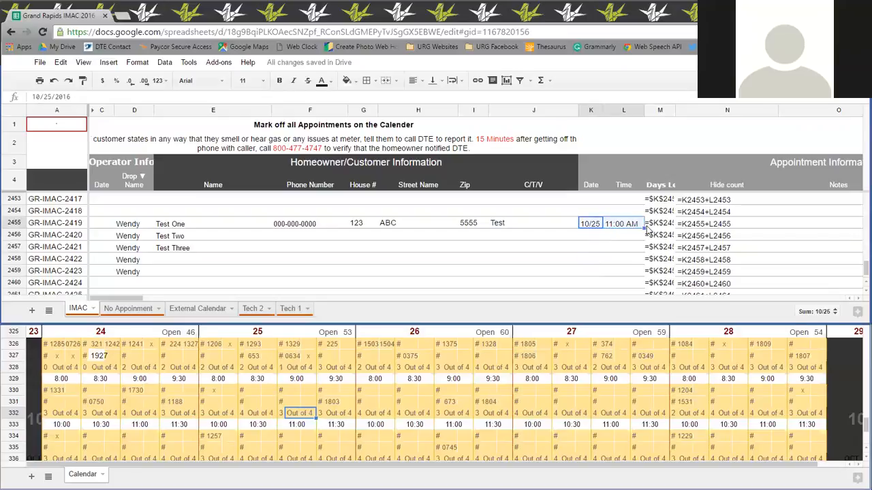
{"action": "left_click_drag", "start_coordinate": [643, 229], "coordinate": [643, 240]}
{"action": "left_click", "coordinate": [626, 273]}
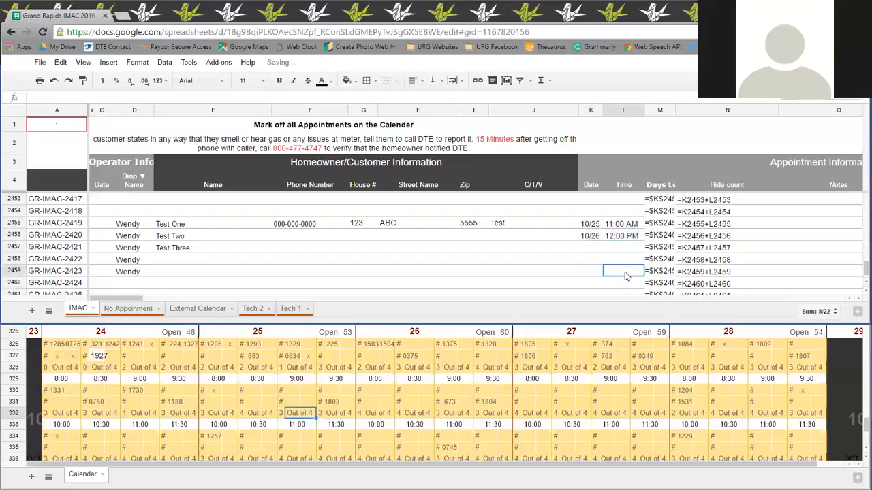
{"action": "double_click", "coordinate": [700, 235]}
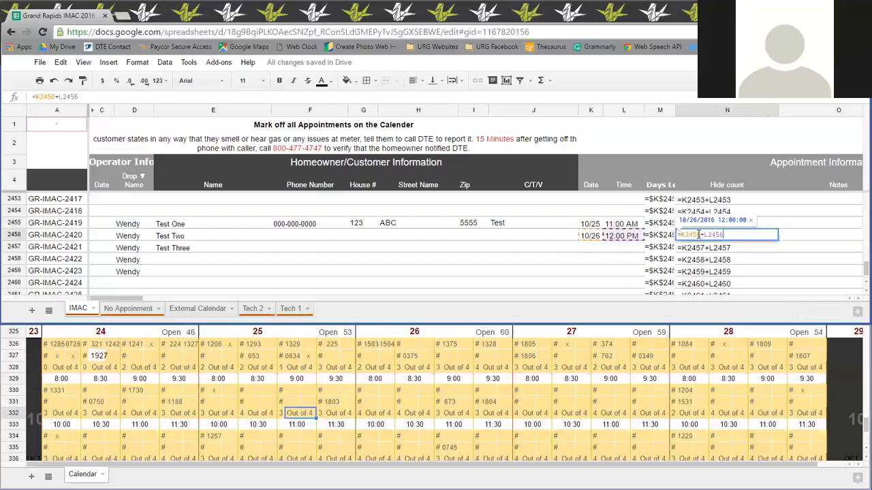
{"action": "left_click", "coordinate": [635, 243]}
Clear the filled time in Test Two row 2456, and paste a copy of the Test One date and time, 10/25 and 11:00 AM, there.
{"action": "left_click", "coordinate": [604, 239]}
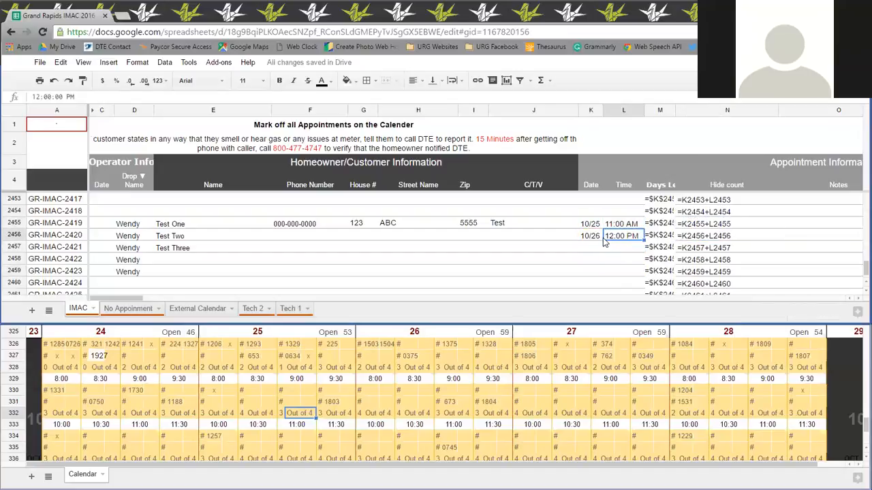
{"action": "key", "text": "Delete"}
{"action": "left_click", "coordinate": [590, 222]}
{"action": "left_click_drag", "start_coordinate": [602, 226], "coordinate": [628, 225]}
{"action": "right_click", "coordinate": [590, 225]}
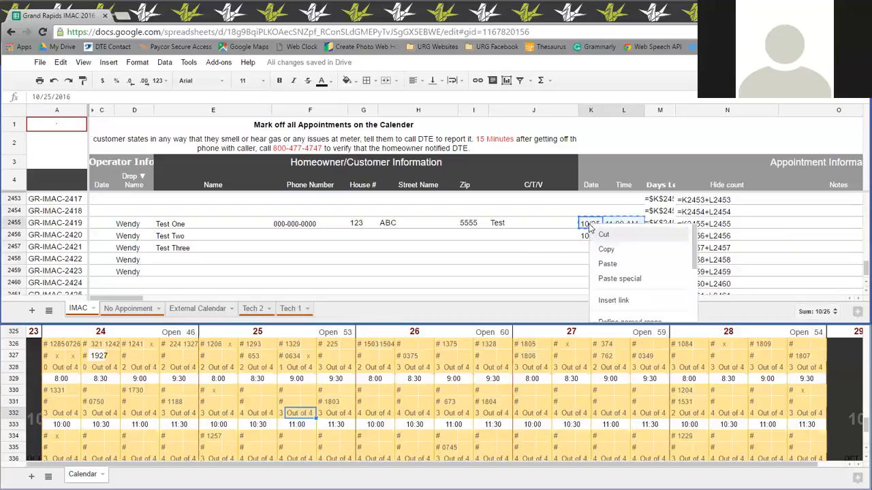
{"action": "left_click", "coordinate": [599, 252]}
{"action": "left_click", "coordinate": [596, 235]}
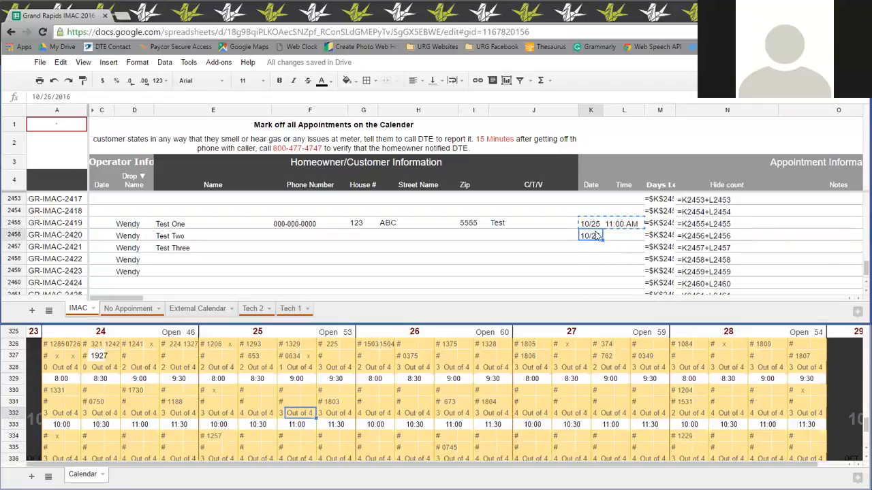
{"action": "right_click", "coordinate": [597, 236]}
{"action": "left_click", "coordinate": [618, 271]}
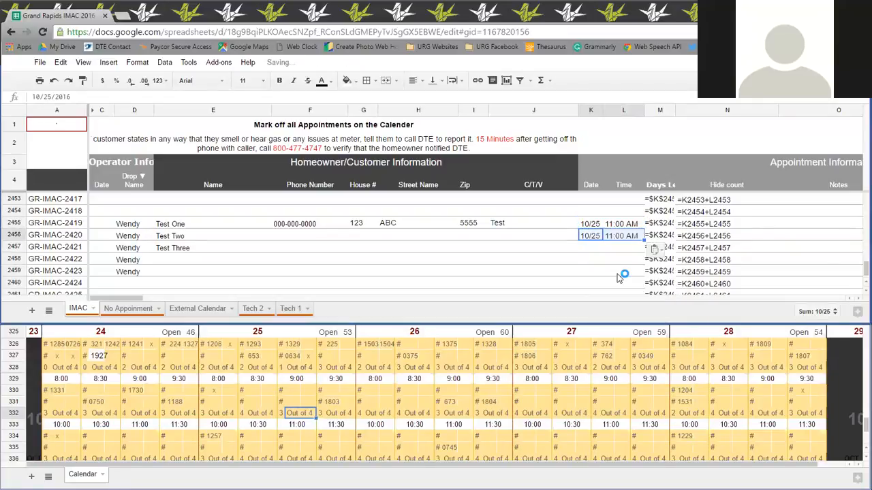
Inspect which date and time cells the Hide count formulas of the Test Two and Test One rows reference.
{"action": "left_click", "coordinate": [528, 247]}
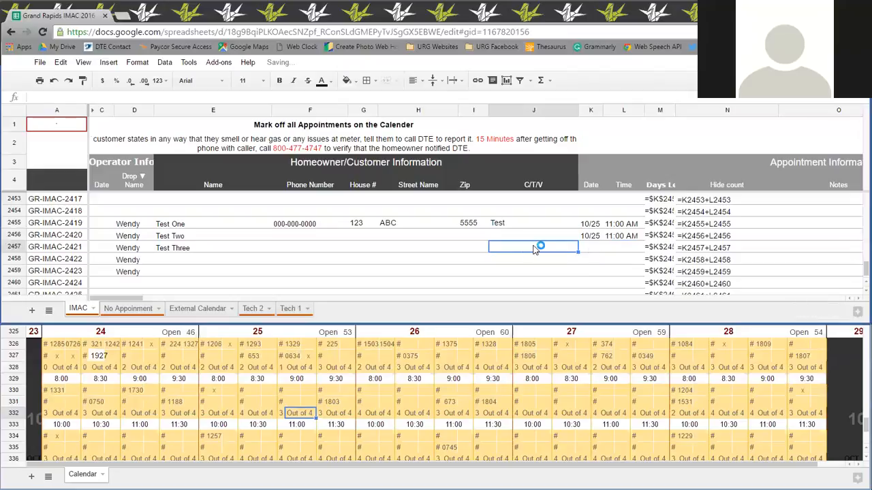
{"action": "double_click", "coordinate": [702, 237]}
{"action": "left_click", "coordinate": [787, 246]}
{"action": "double_click", "coordinate": [731, 224]}
{"action": "left_click", "coordinate": [639, 270]}
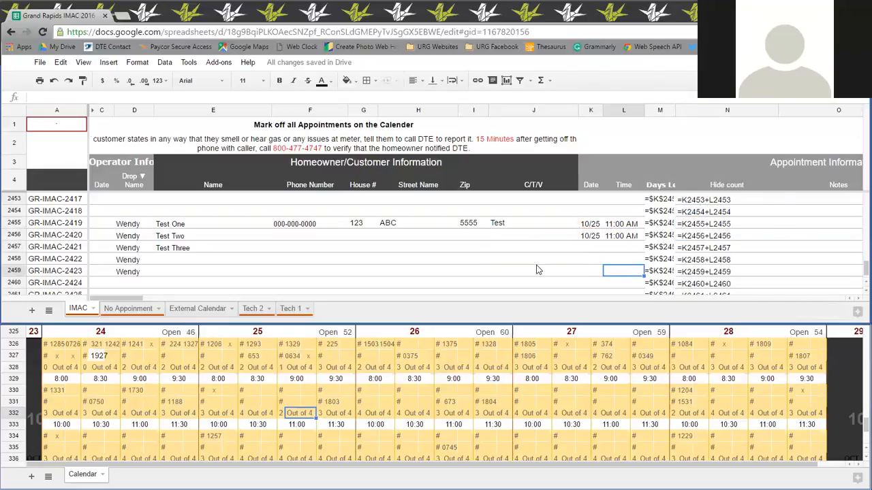